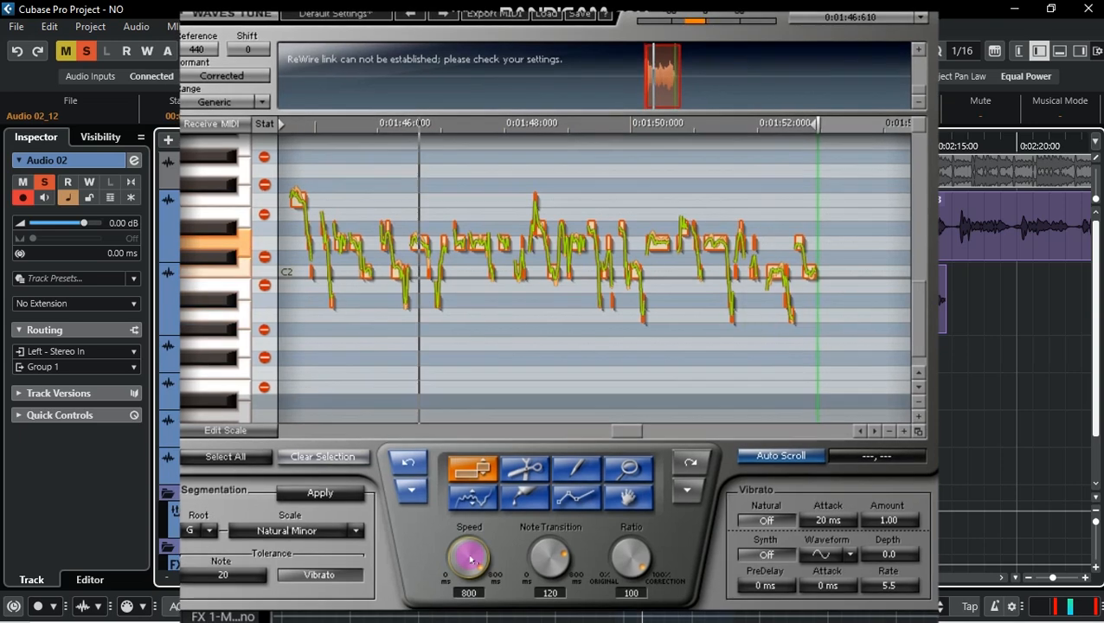
Step: Play the vocal in Waves Tune and lower the Speed to 0 ms
key(space)
drag(471, 561, 471, 620)
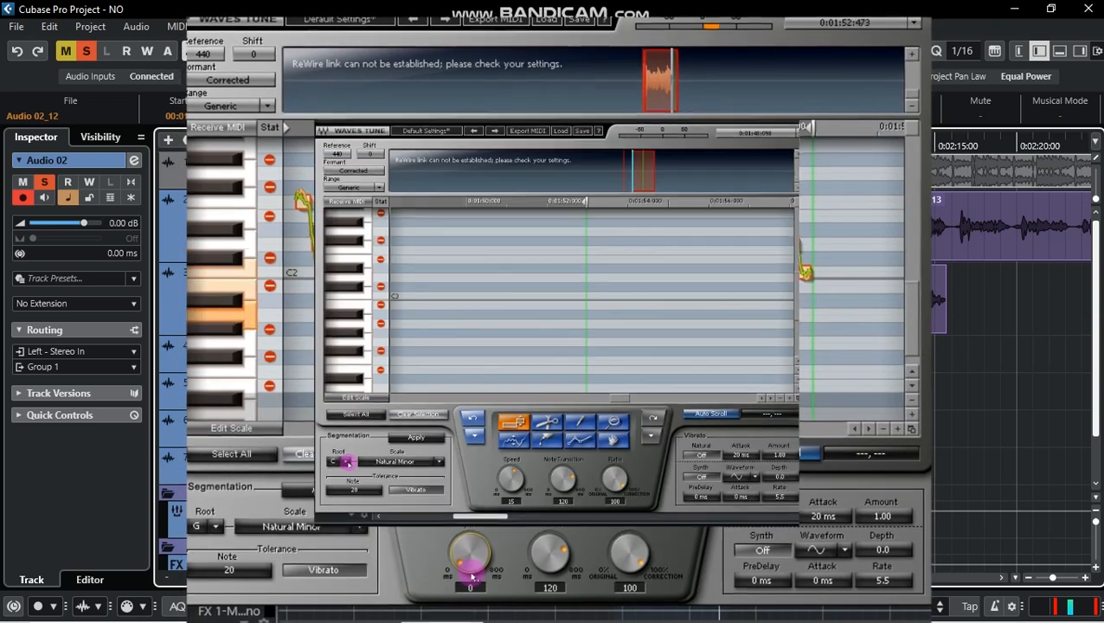
click(362, 407)
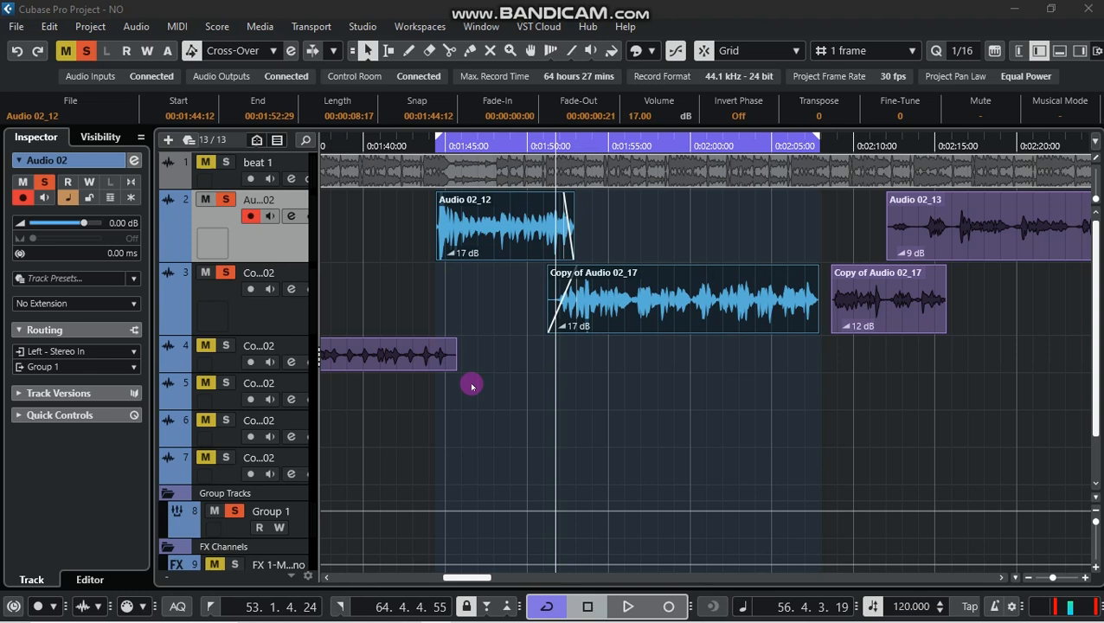
Step: Deselect all events and examine the Audio 02_12 and Copy of Audio 02_17 clips inside the cycle range
click(621, 417)
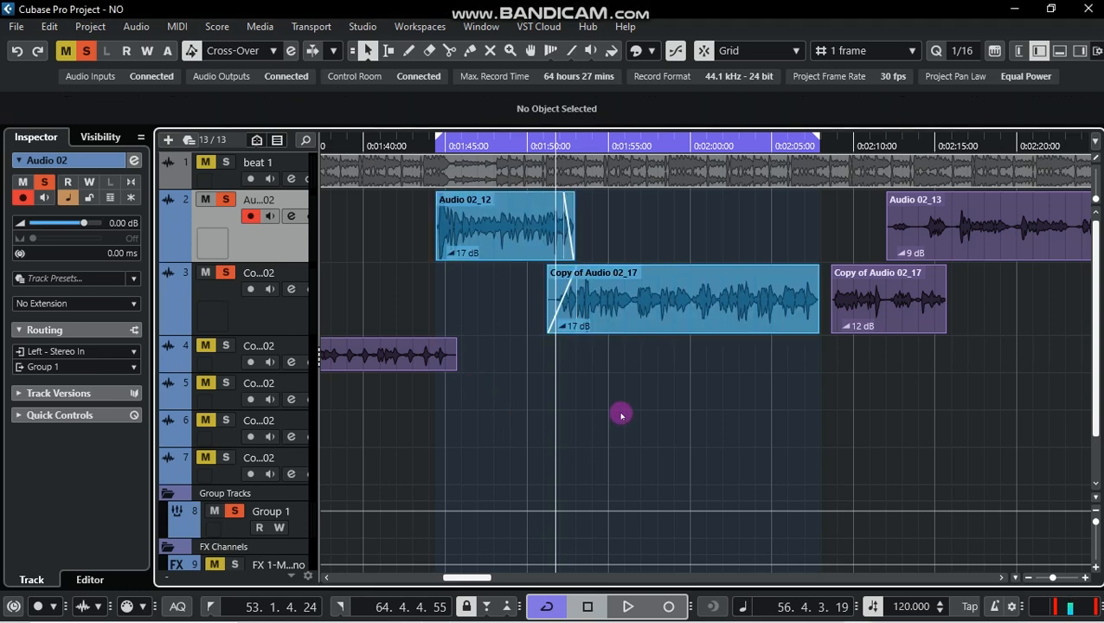
key(h)
key(h)
key(g)
key(g)
key(g)
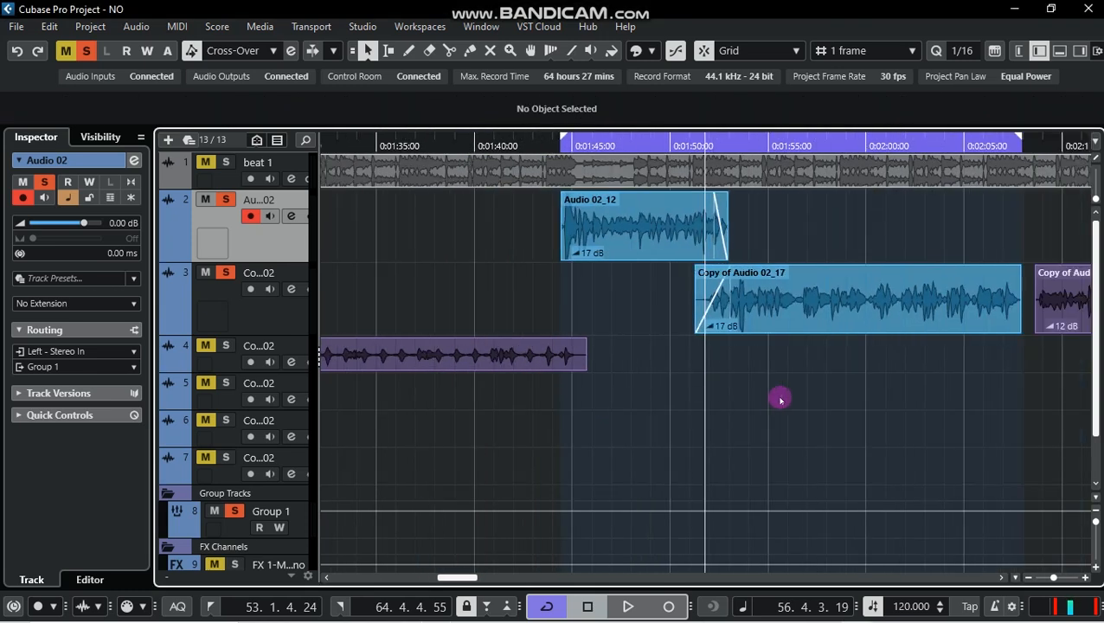
key(g)
key(h)
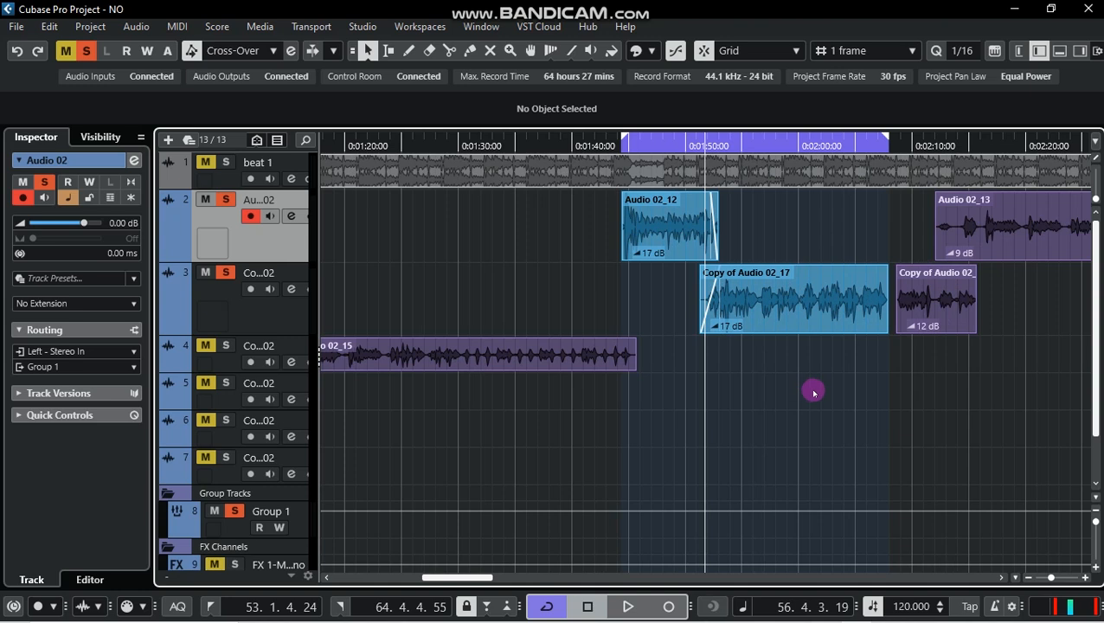
key(g)
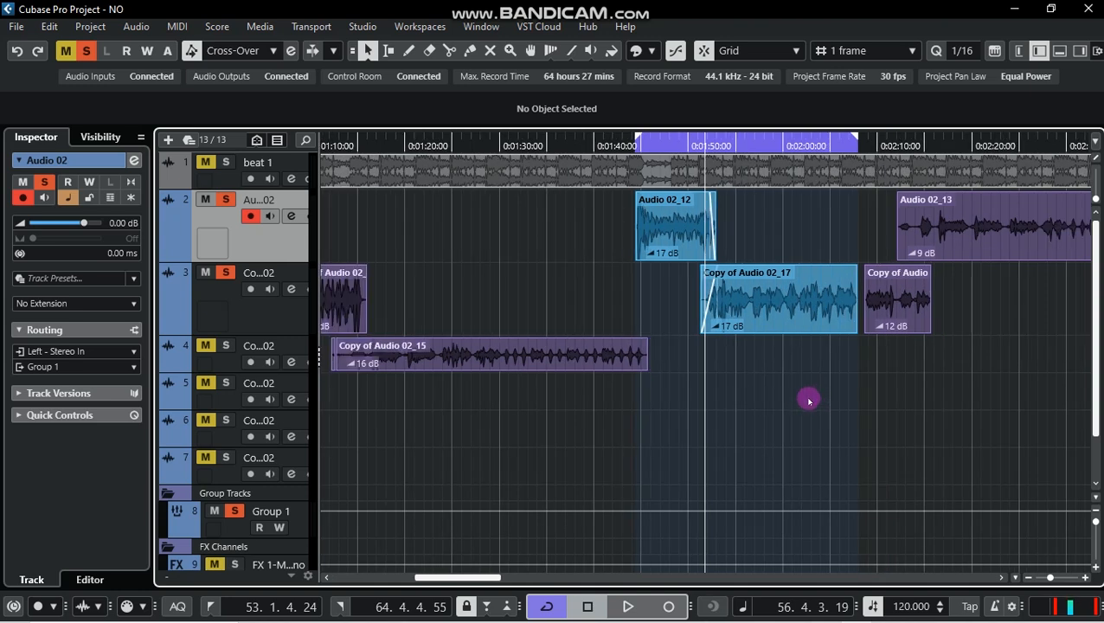
key(h)
key(h)
key(h)
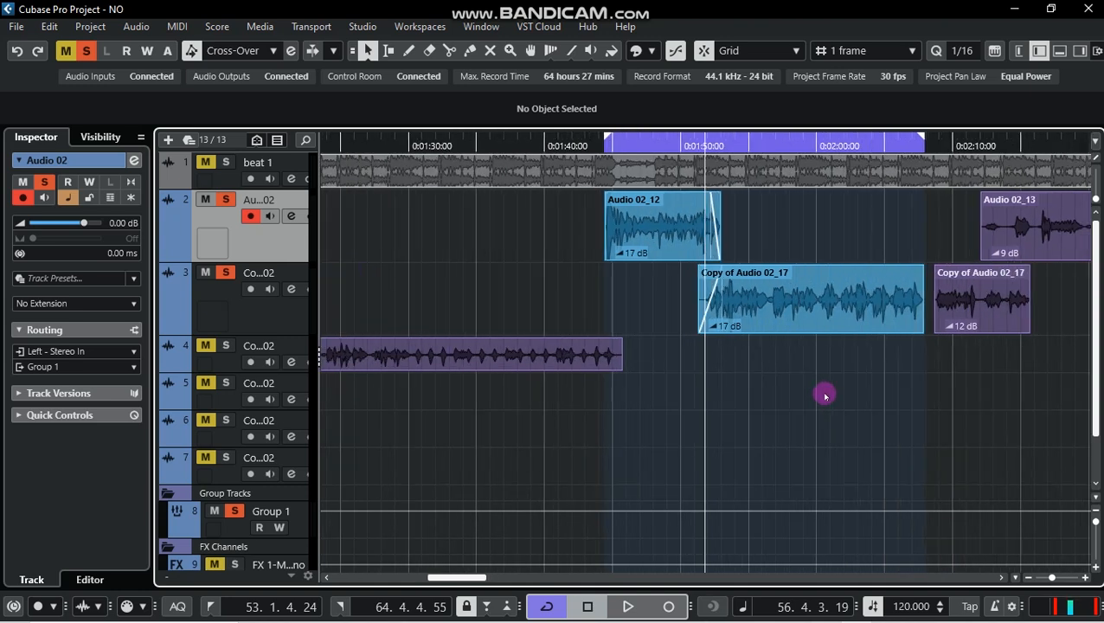
key(g)
key(g)
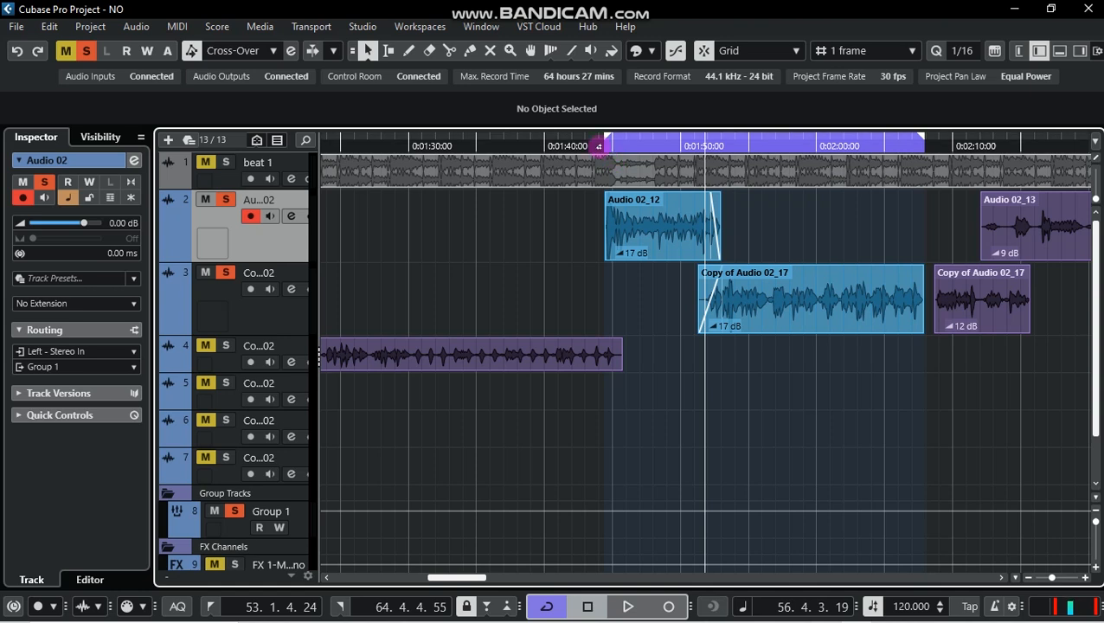
Step: Unmute the beat 1 track and listen to the vocal clips with the beat from the start of the cycle range
click(604, 147)
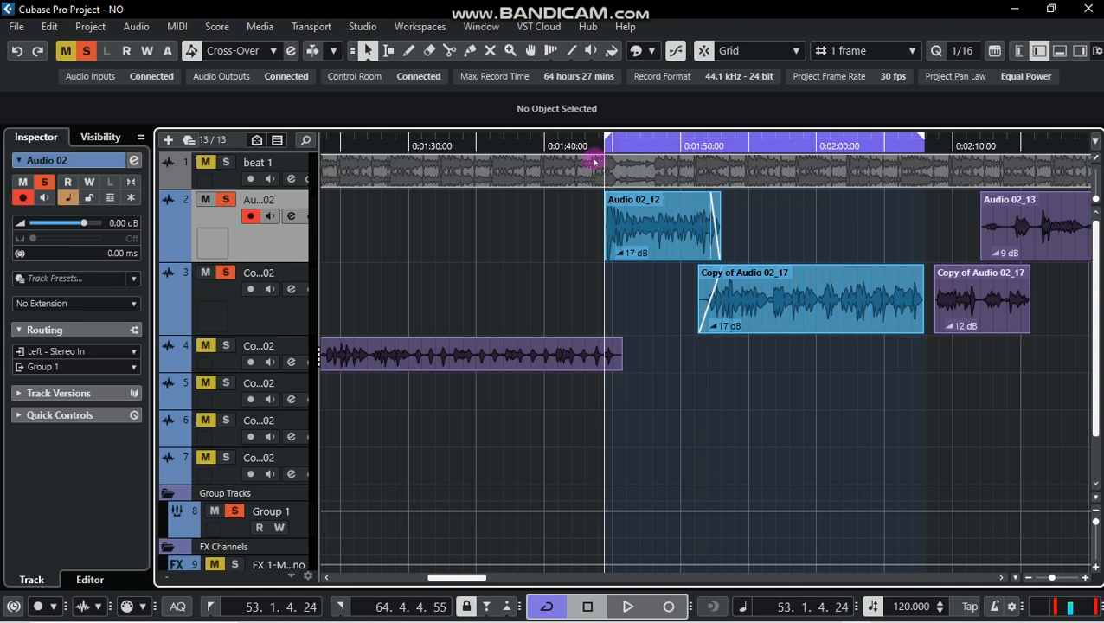
click(209, 161)
click(569, 206)
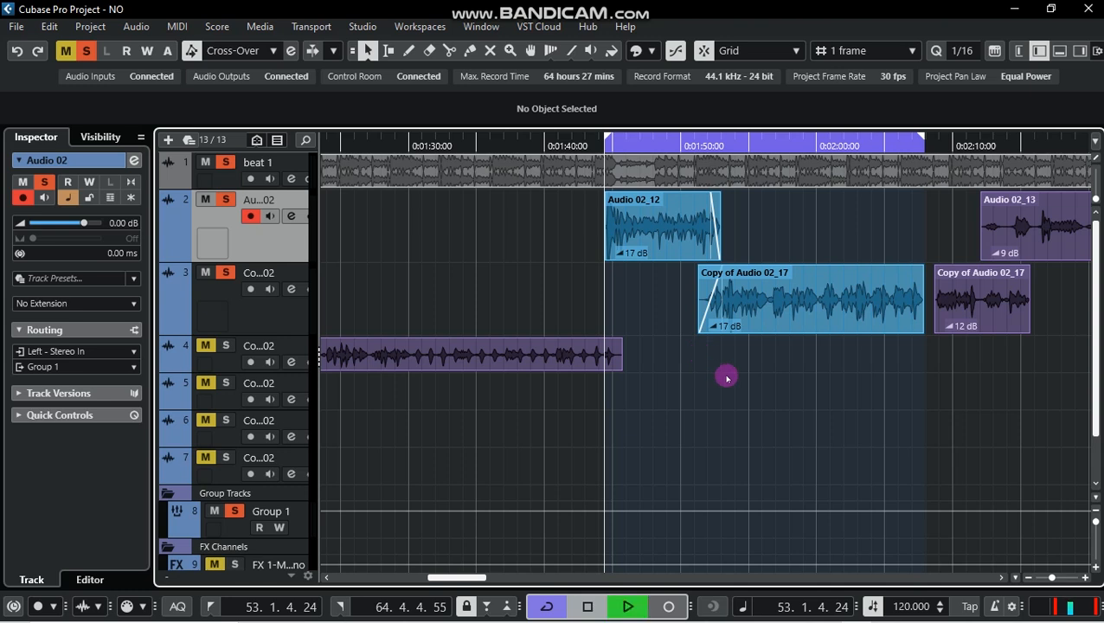
key(space)
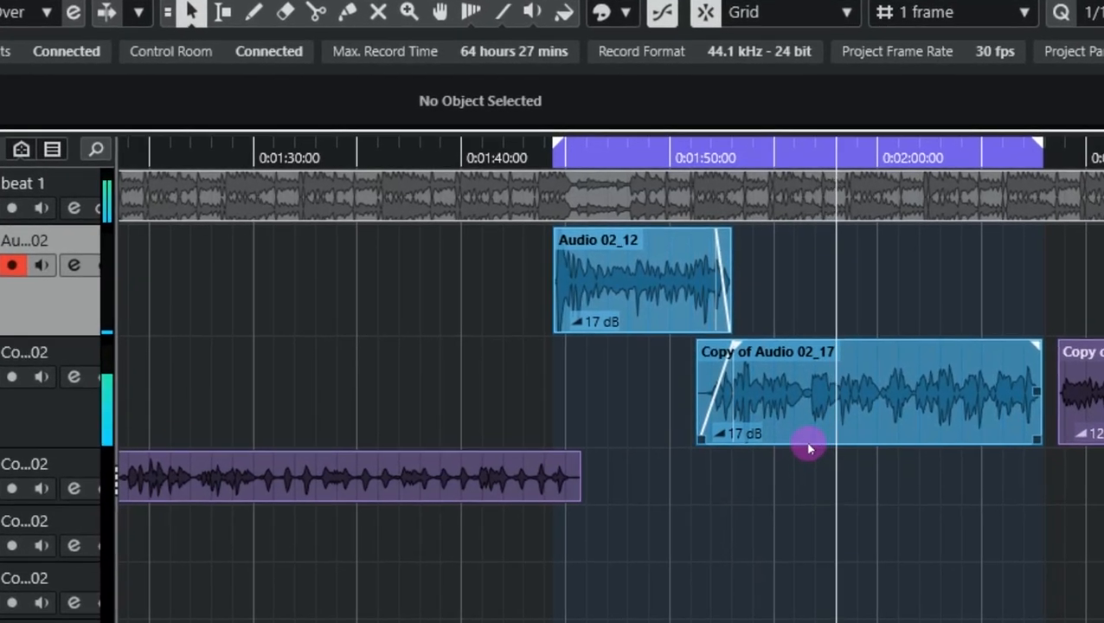
key(g)
key(g)
key(g)
key(h)
key(h)
key(h)
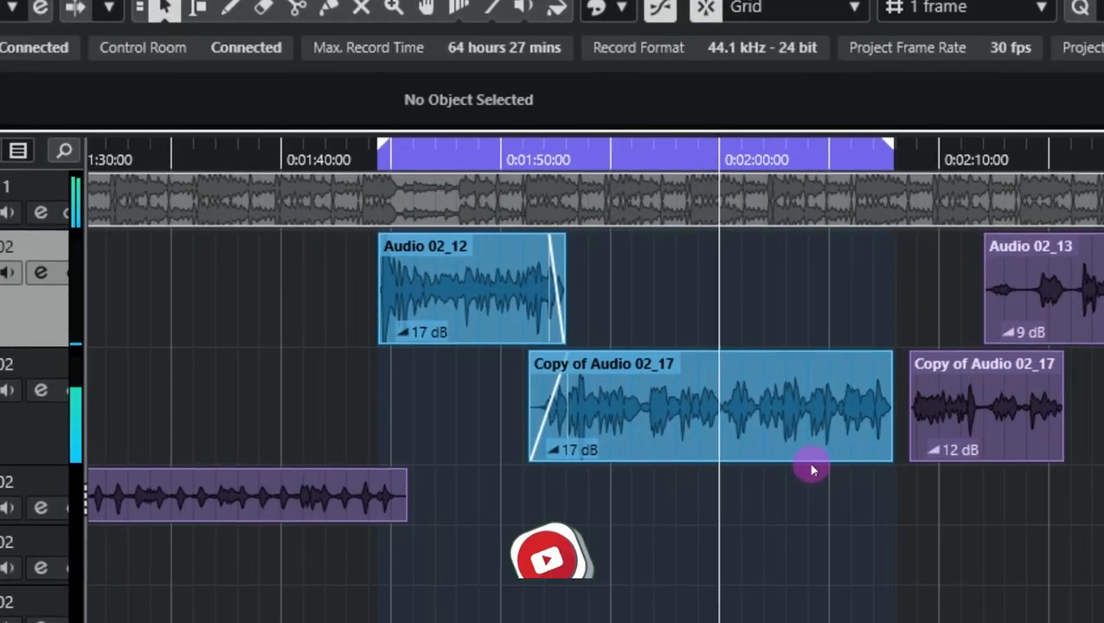
key(g)
key(g)
key(h)
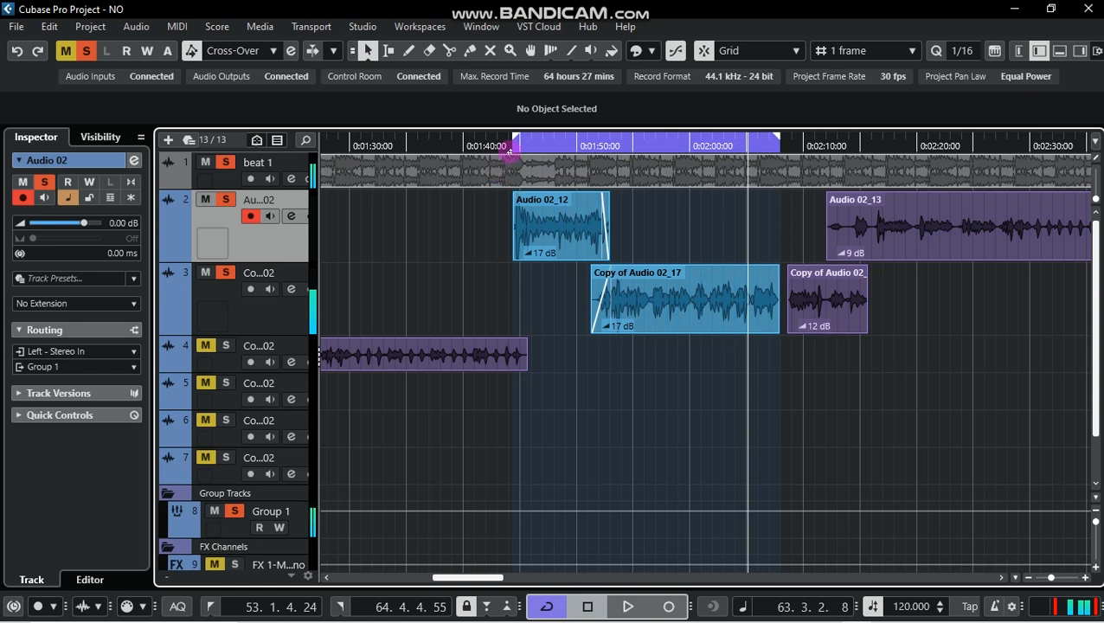
Step: Mute the beat 1 track and listen to the vocal clips alone from the start of the cycle range
click(510, 150)
click(208, 164)
click(571, 291)
key(space)
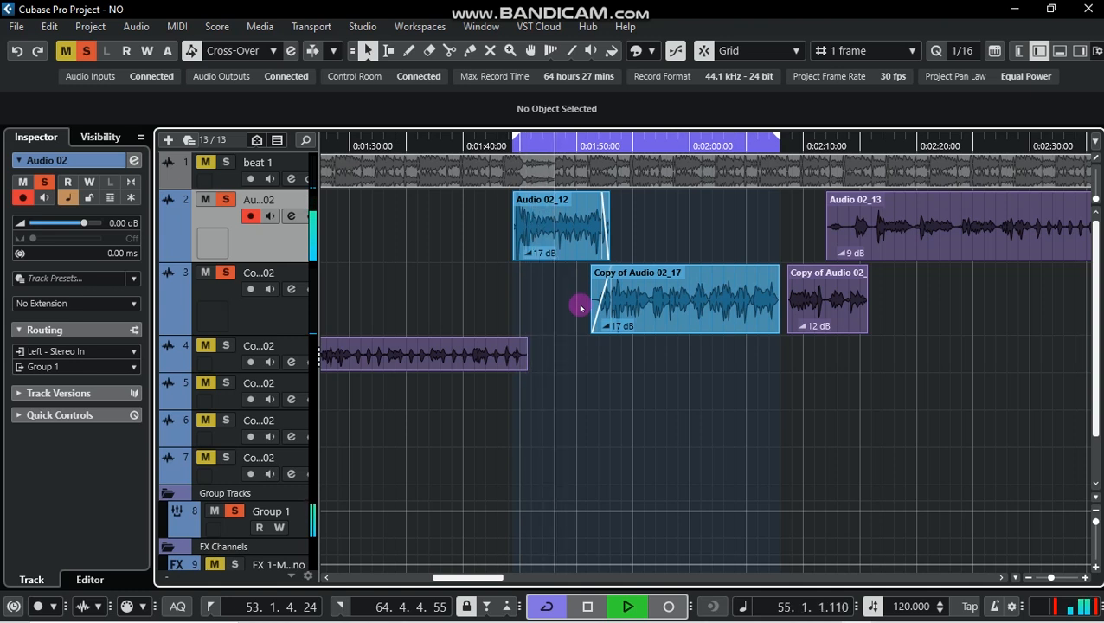
key(h)
key(h)
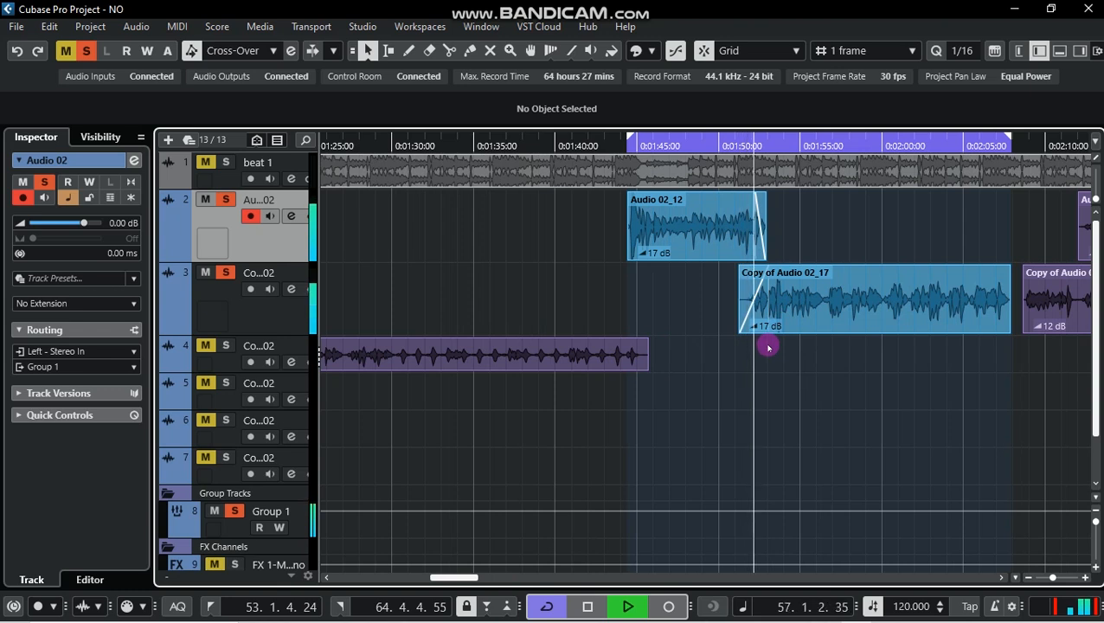
key(g)
key(g)
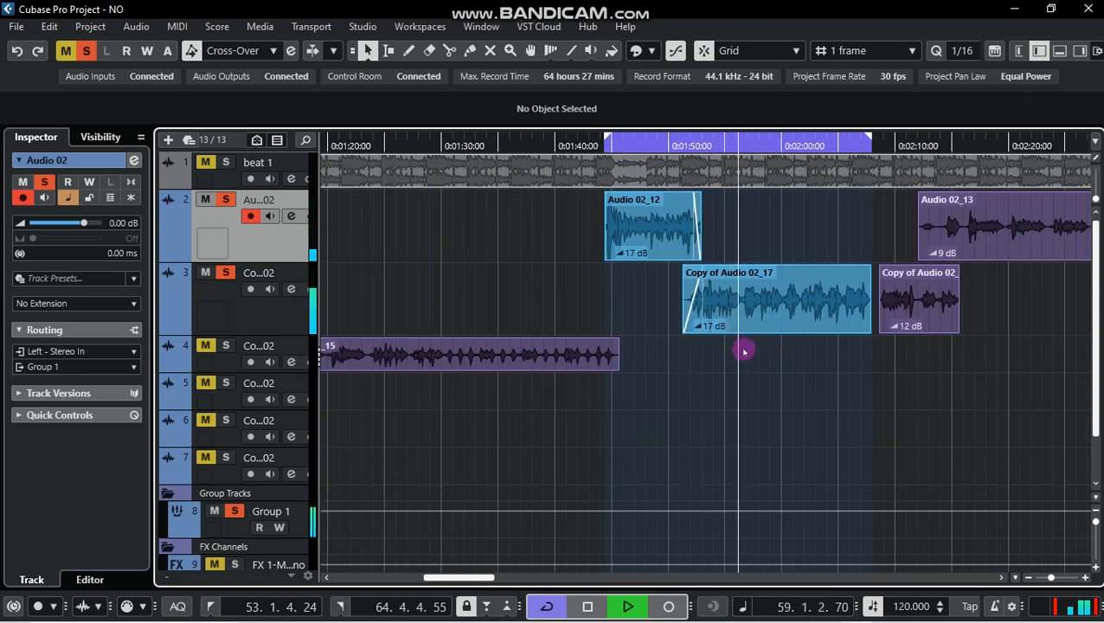
key(space)
Step: Open the Group 1 channel settings and review the CLA-2A, H-EQ, DeEsser and RChannel insert plug-ins
scroll(247, 342, down, 2)
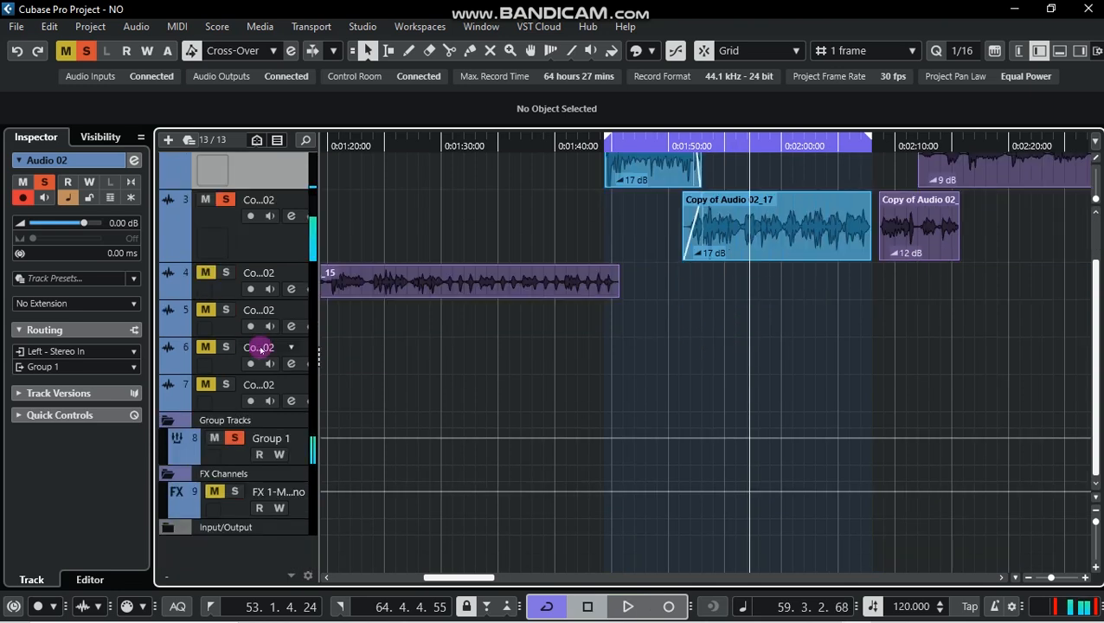
click(305, 445)
click(133, 161)
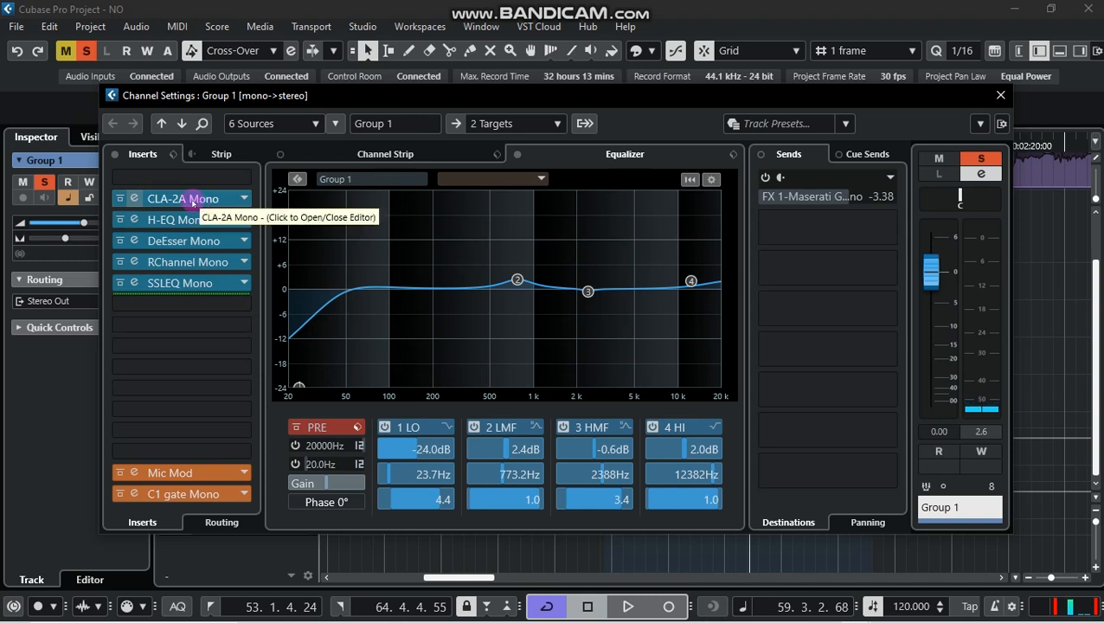
click(192, 203)
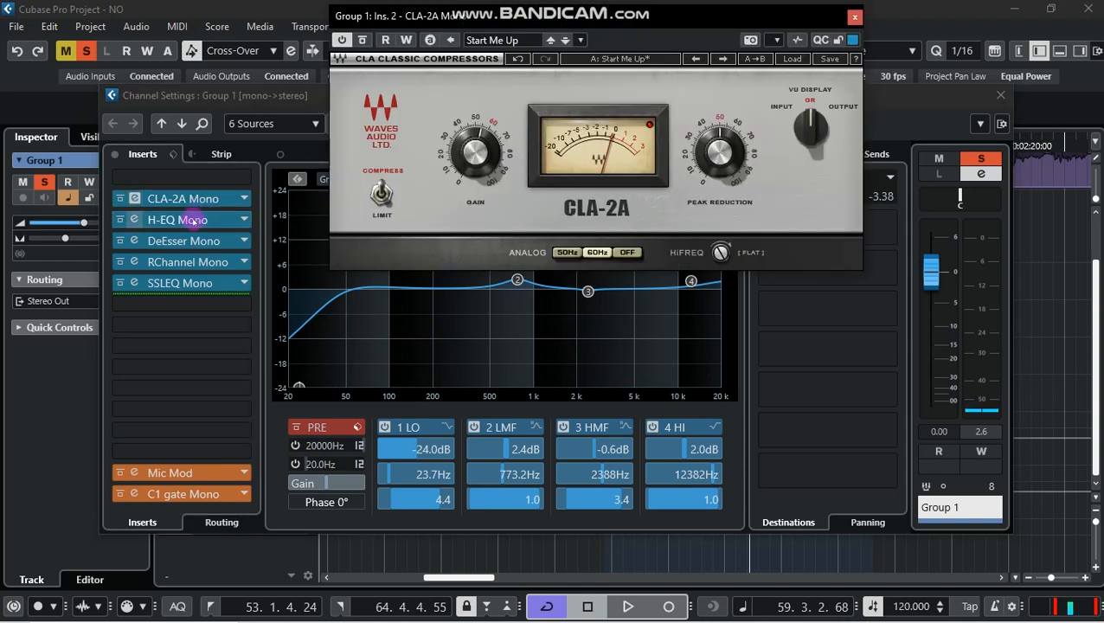
click(194, 220)
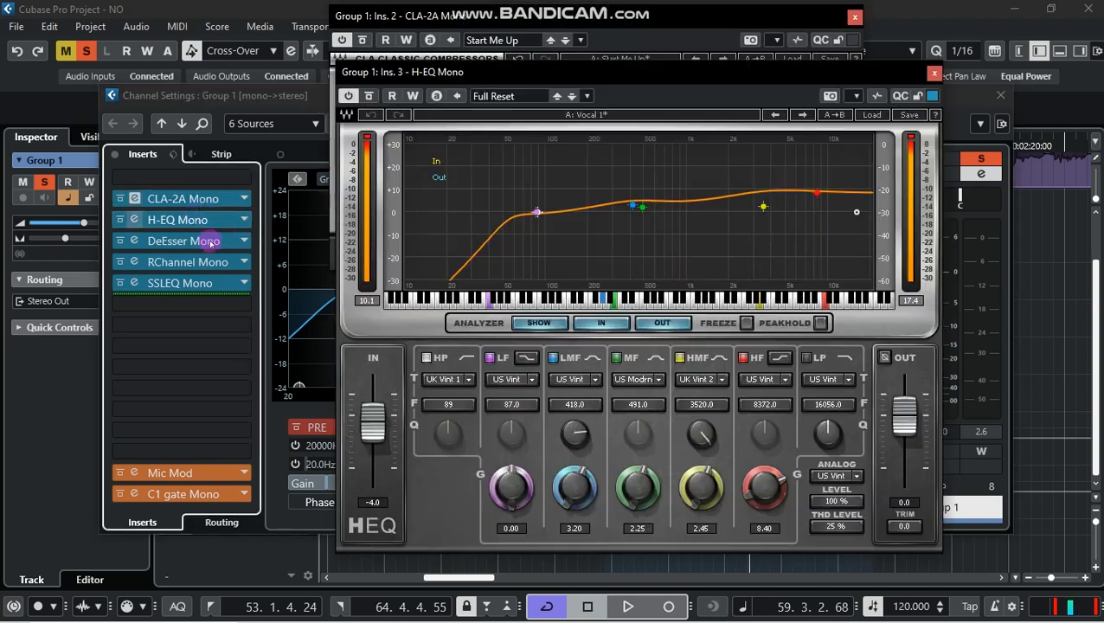
click(216, 244)
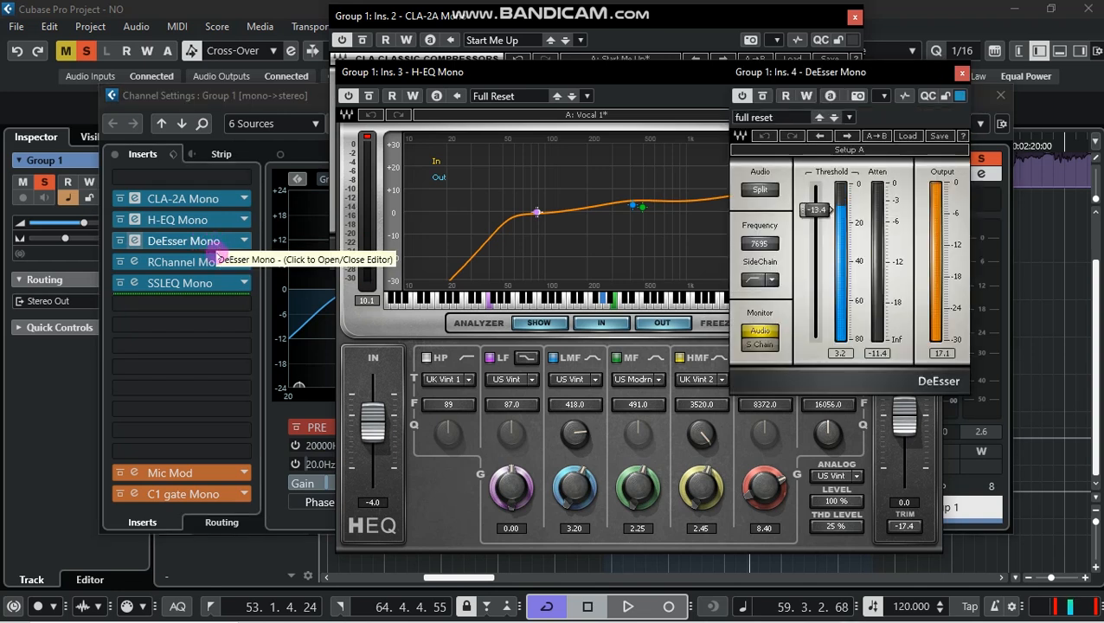
click(198, 261)
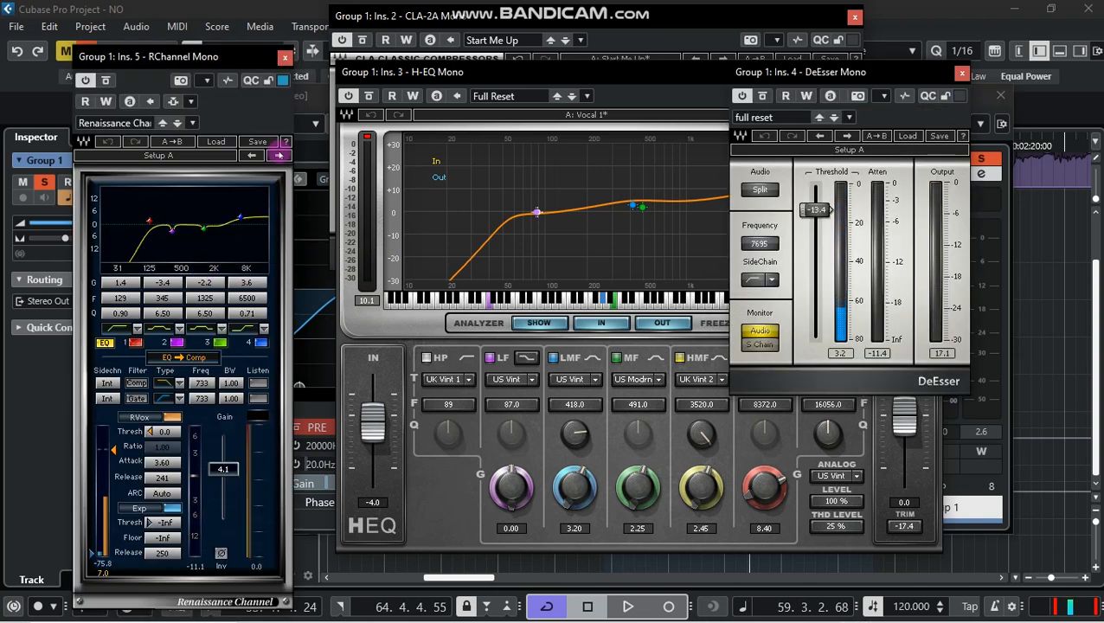
click(284, 58)
Step: Review Group 1's SSLEQ, Mic Mod and C1 gate inserts, closing the CLA-2A editor as well
click(187, 285)
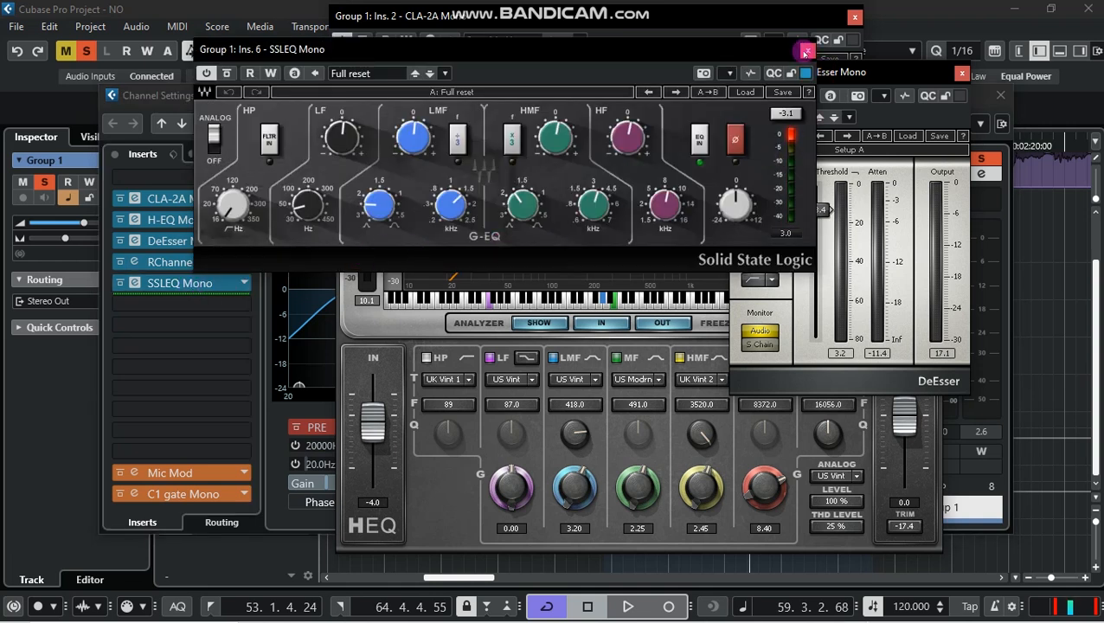
click(806, 52)
click(855, 16)
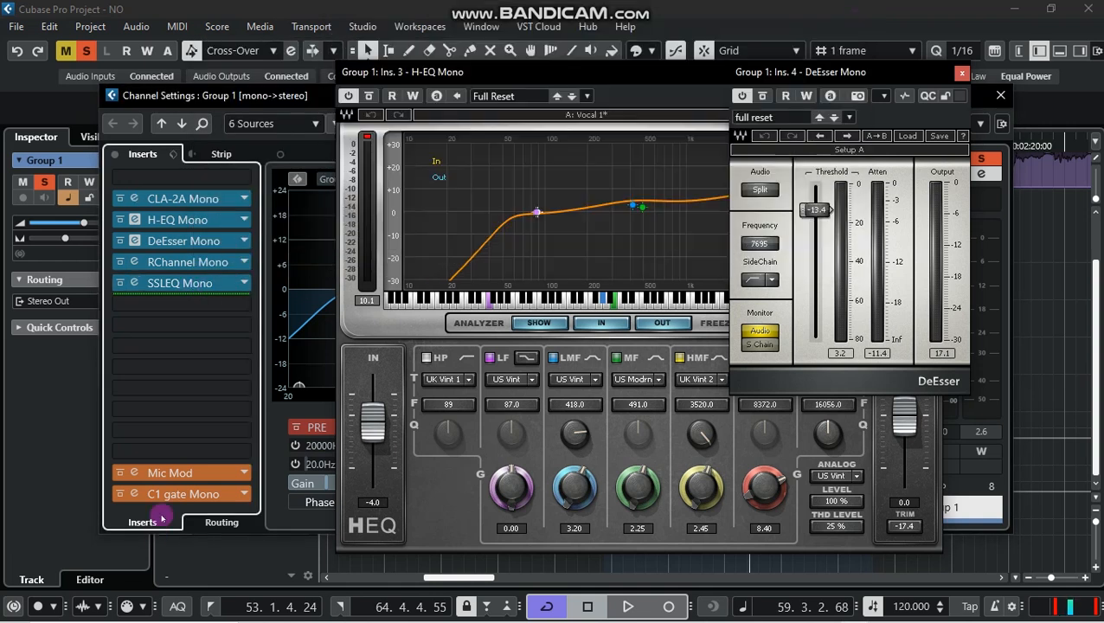
click(177, 472)
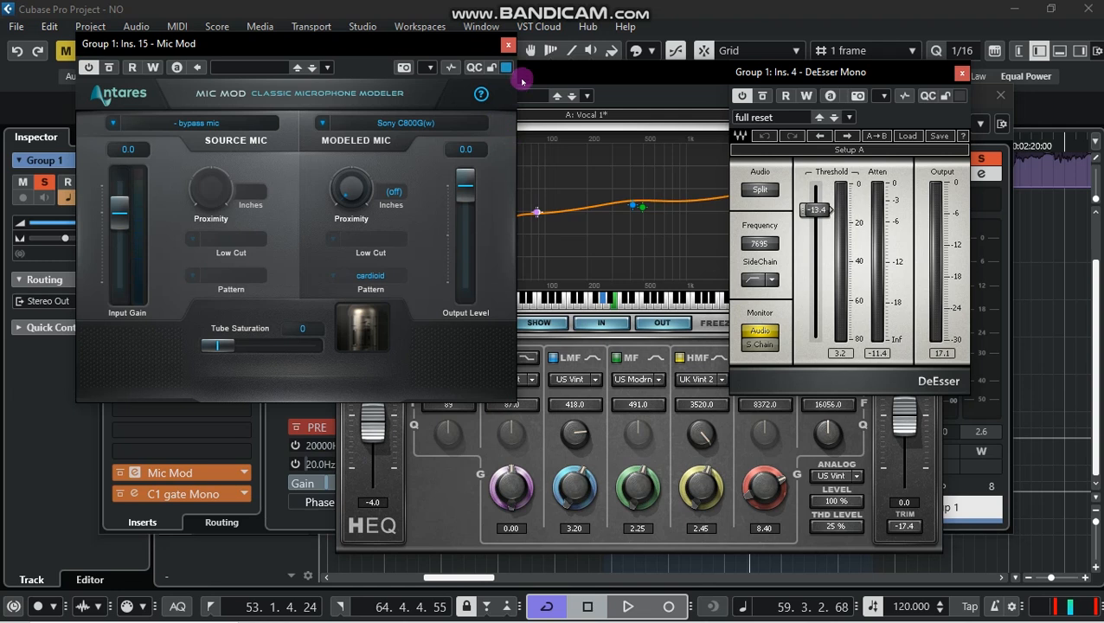
click(509, 45)
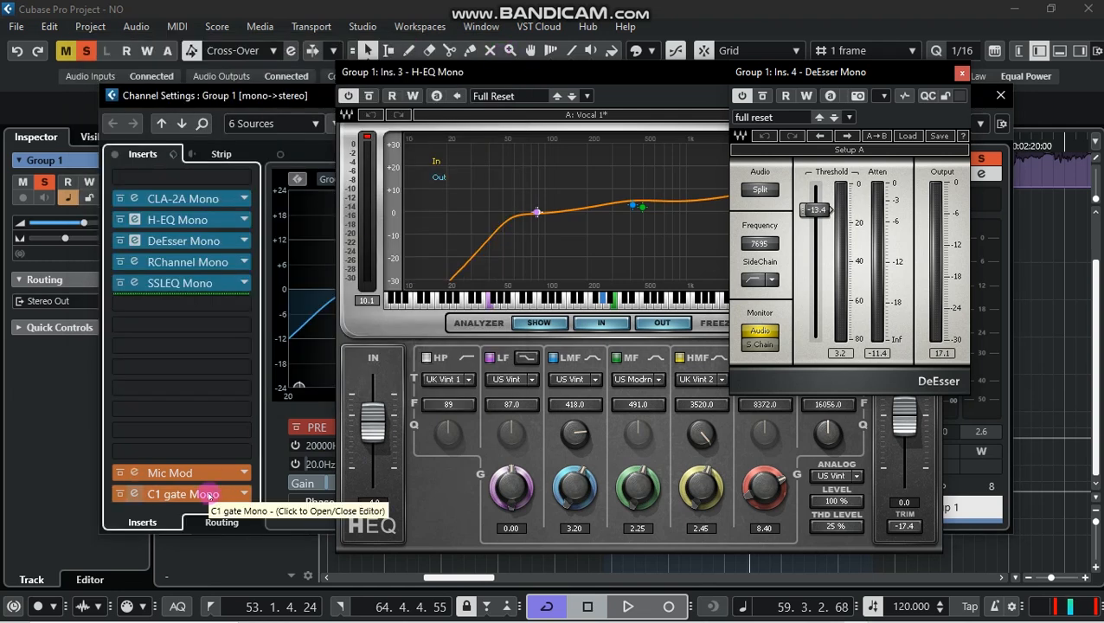
click(208, 494)
click(564, 232)
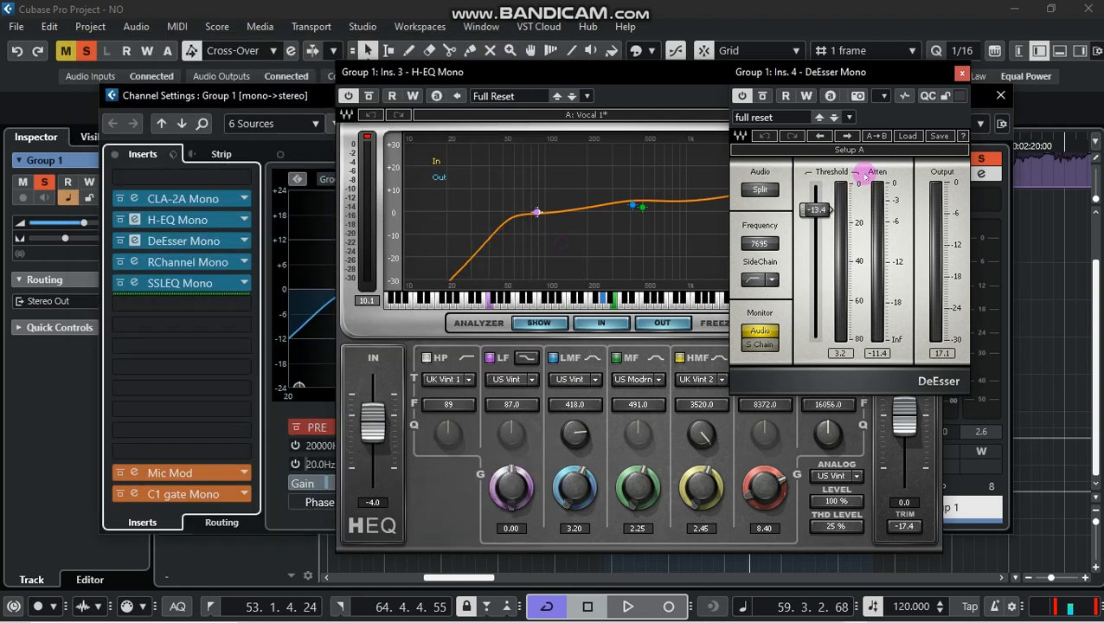
Step: Close the DeEsser and H-EQ editors and the Group 1 channel settings
click(962, 74)
click(999, 97)
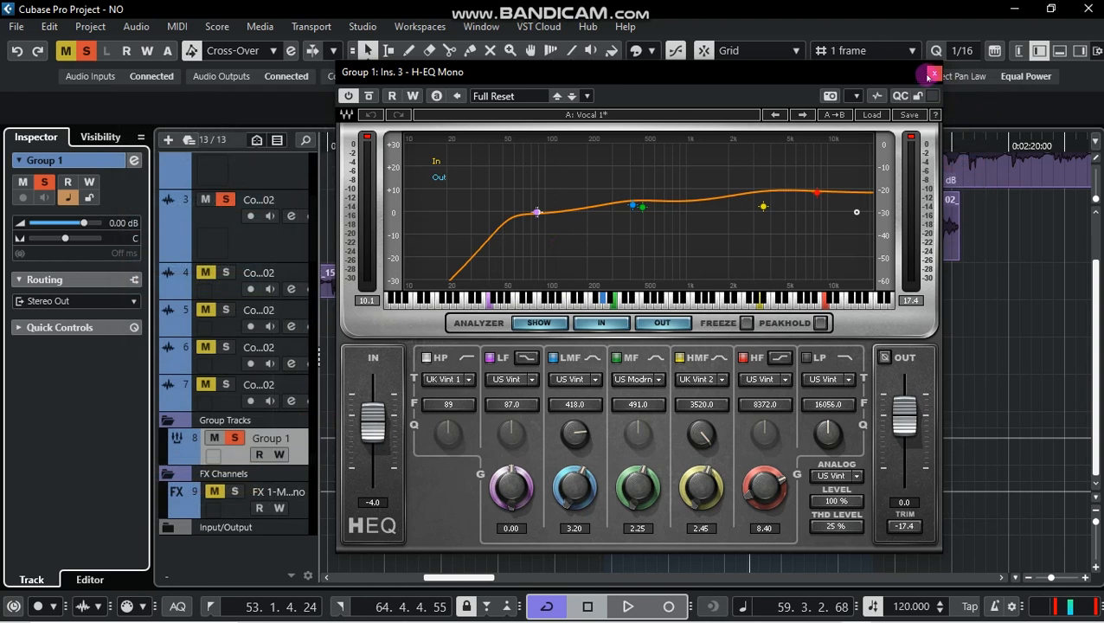
click(934, 73)
scroll(538, 402, up, 2)
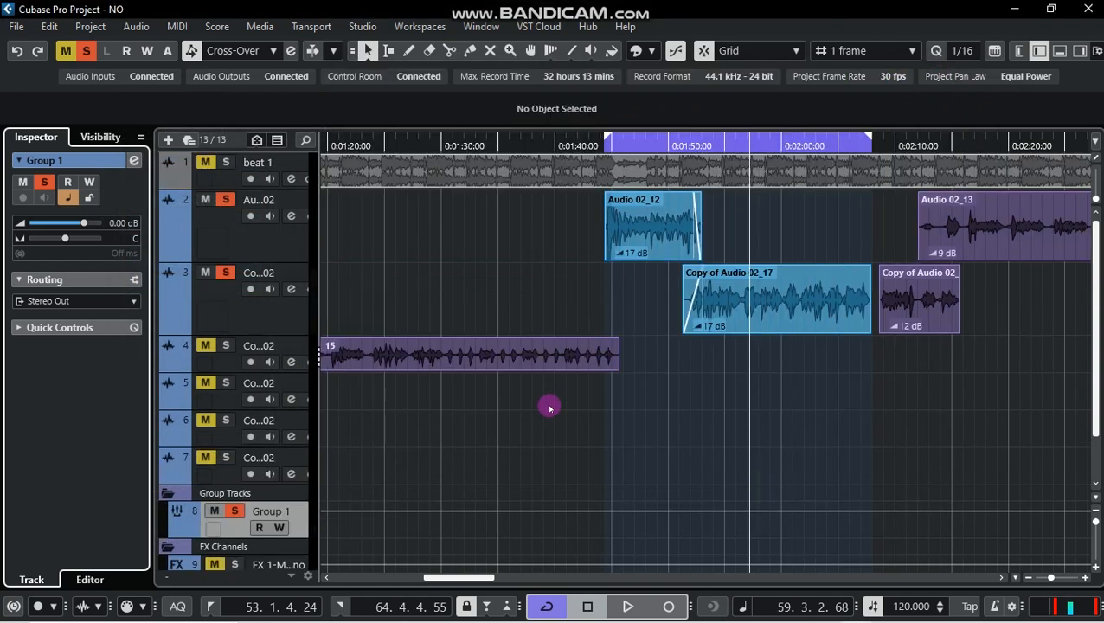
Step: Open the Audio 02 channel settings and review the Auto-Tune Artist insert's settings, closing its editor when done
click(283, 243)
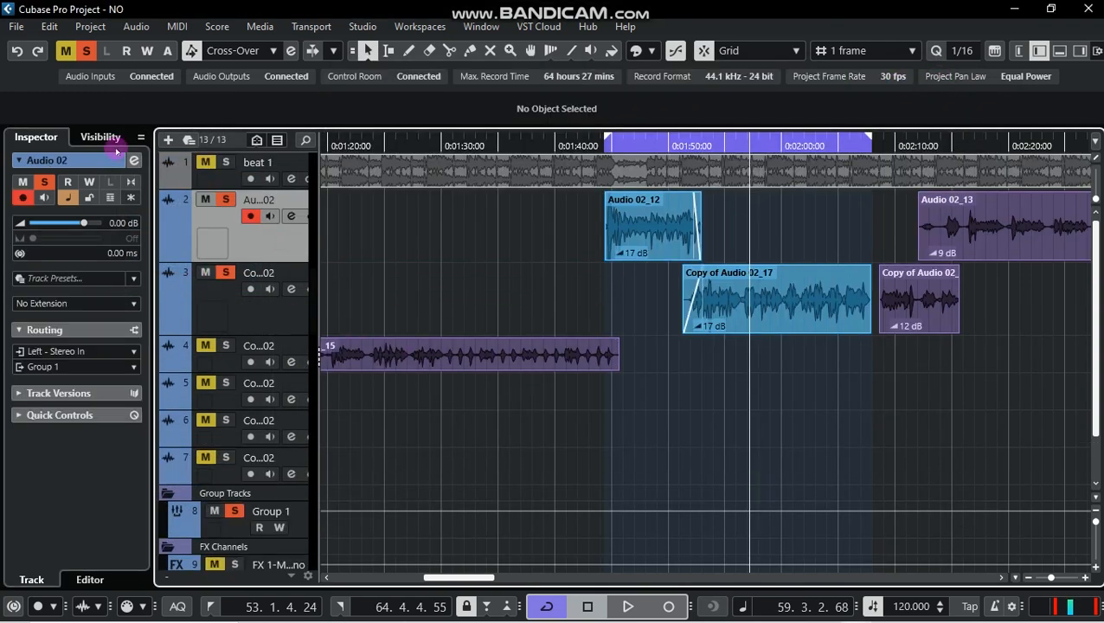
click(134, 161)
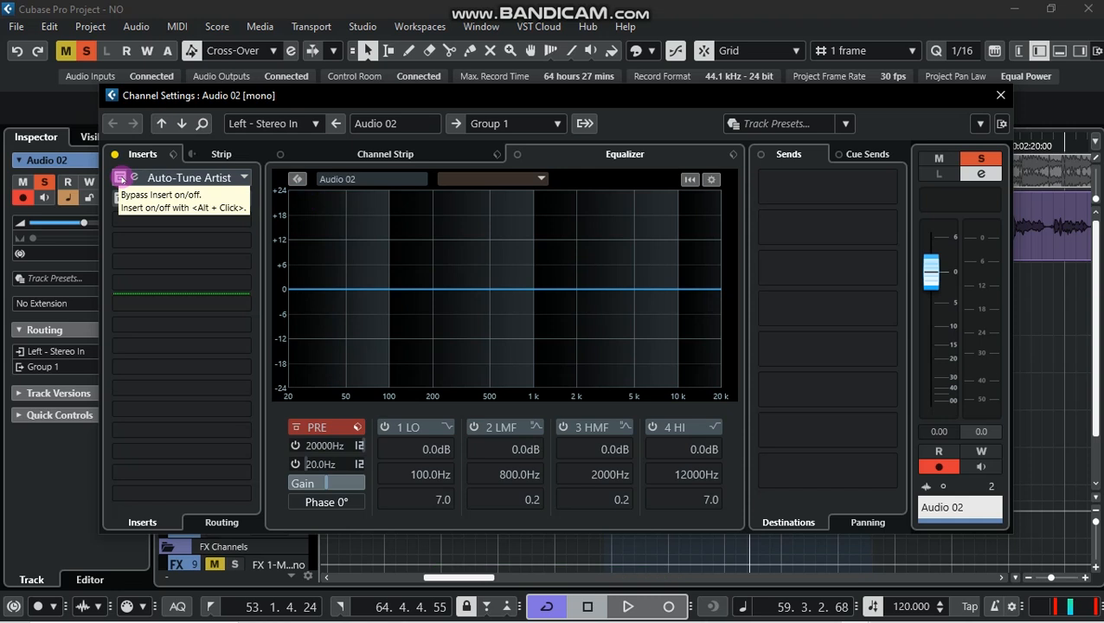
click(217, 177)
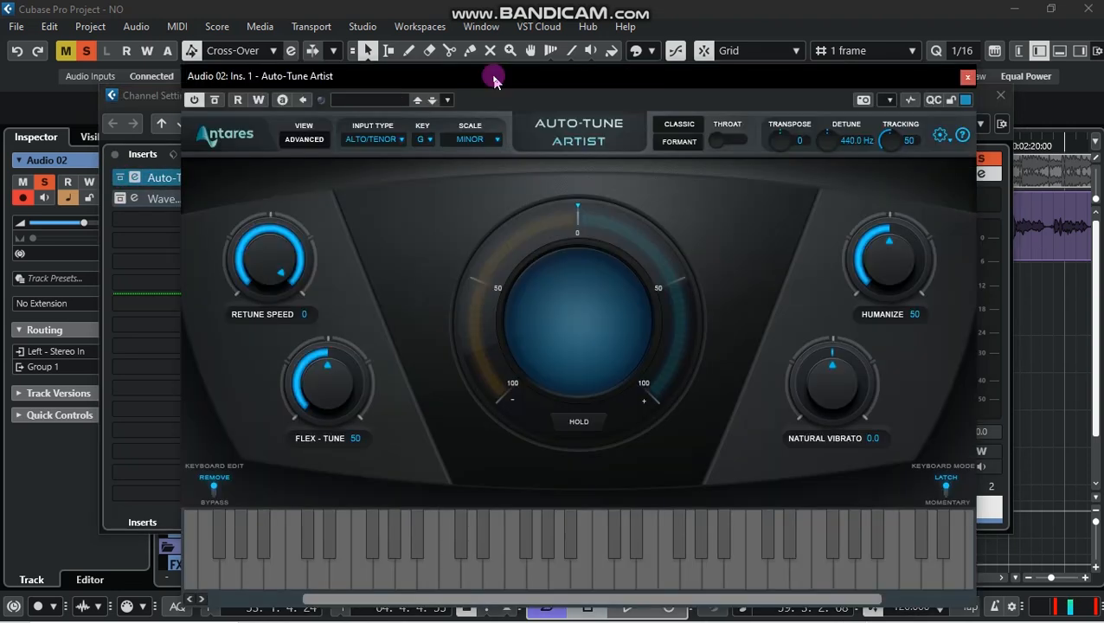
drag(494, 79, 523, 60)
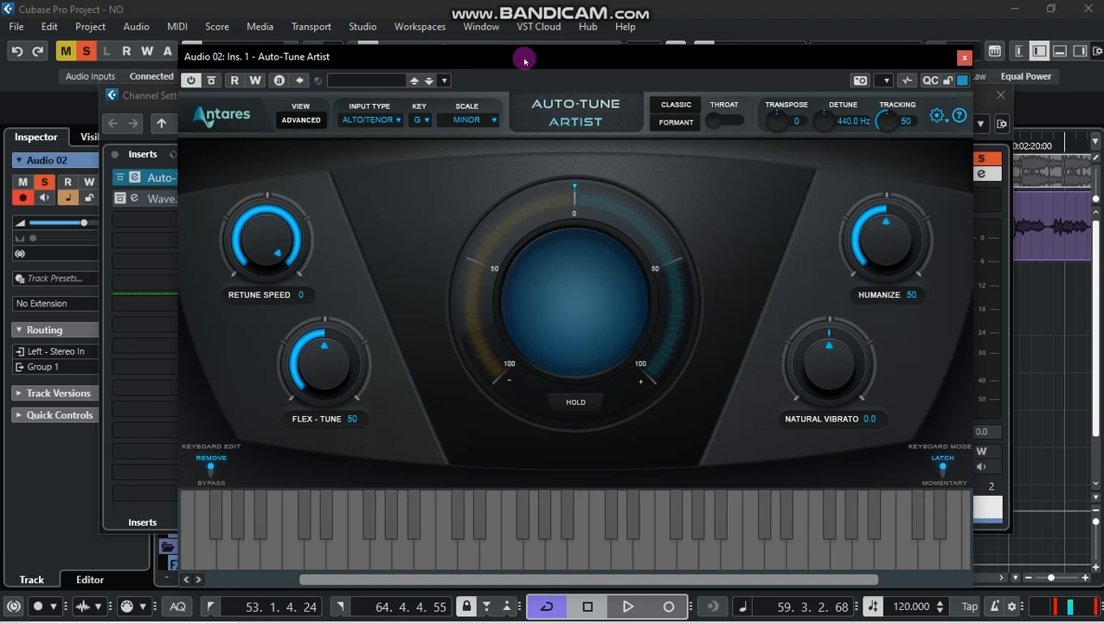
drag(525, 61, 517, 64)
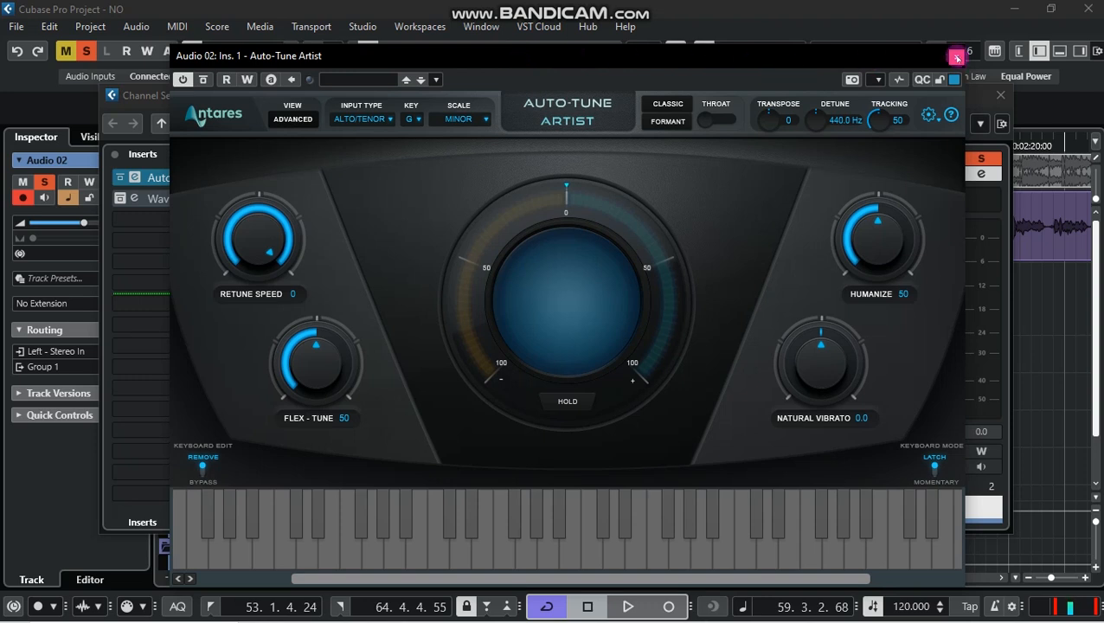
click(956, 57)
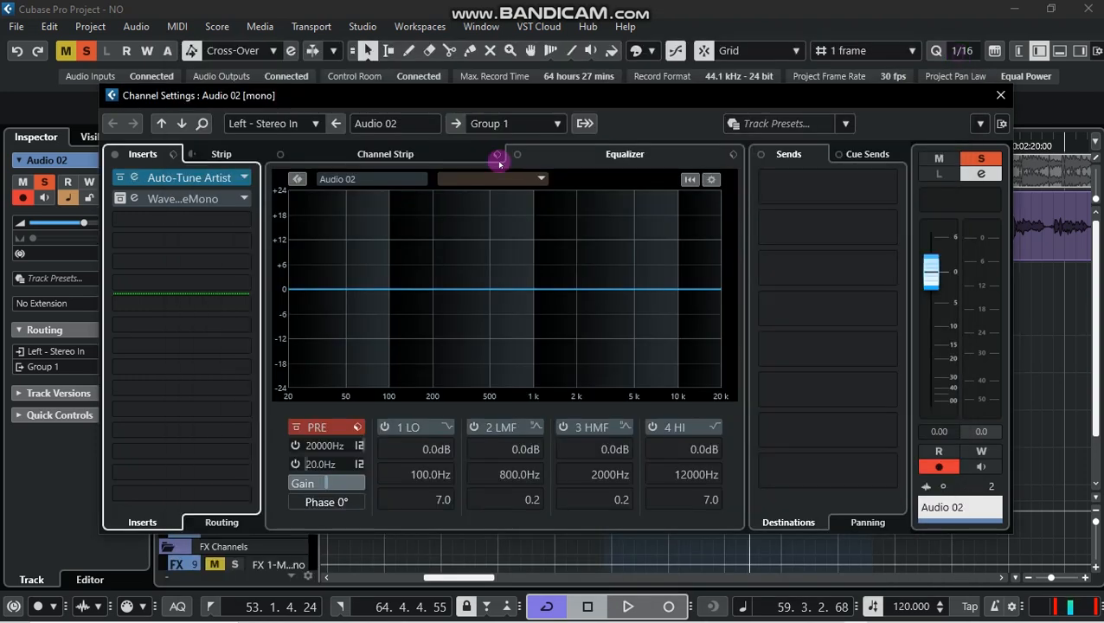
Step: Add a second Auto-Tune Artist plug-in to Audio 02's fourth insert slot
click(123, 240)
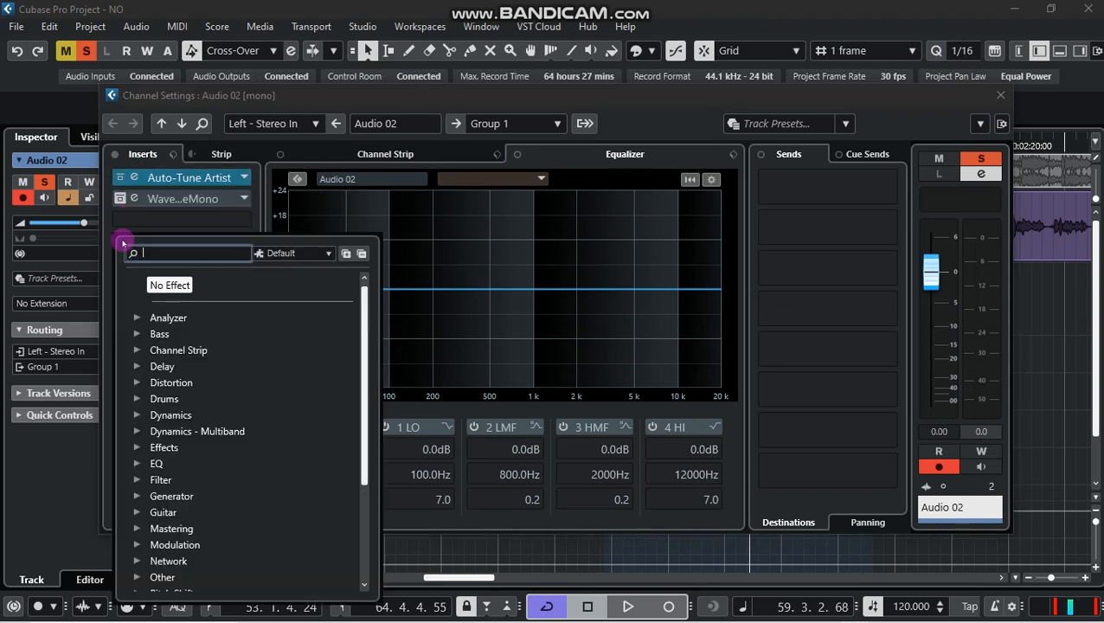
text(auto)
click(227, 512)
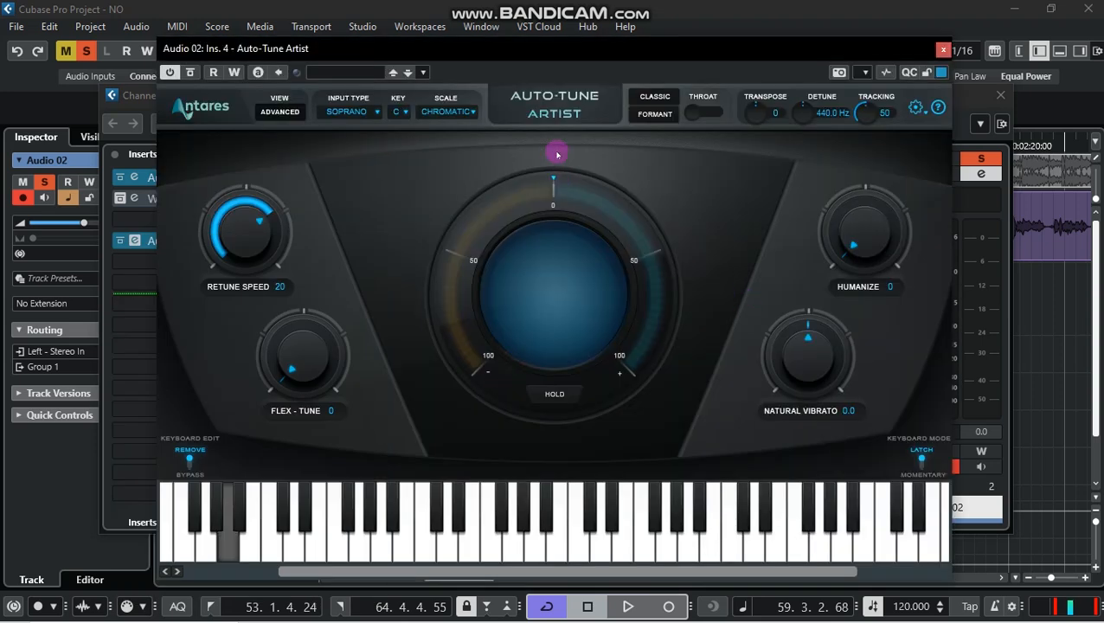
drag(509, 49, 496, 79)
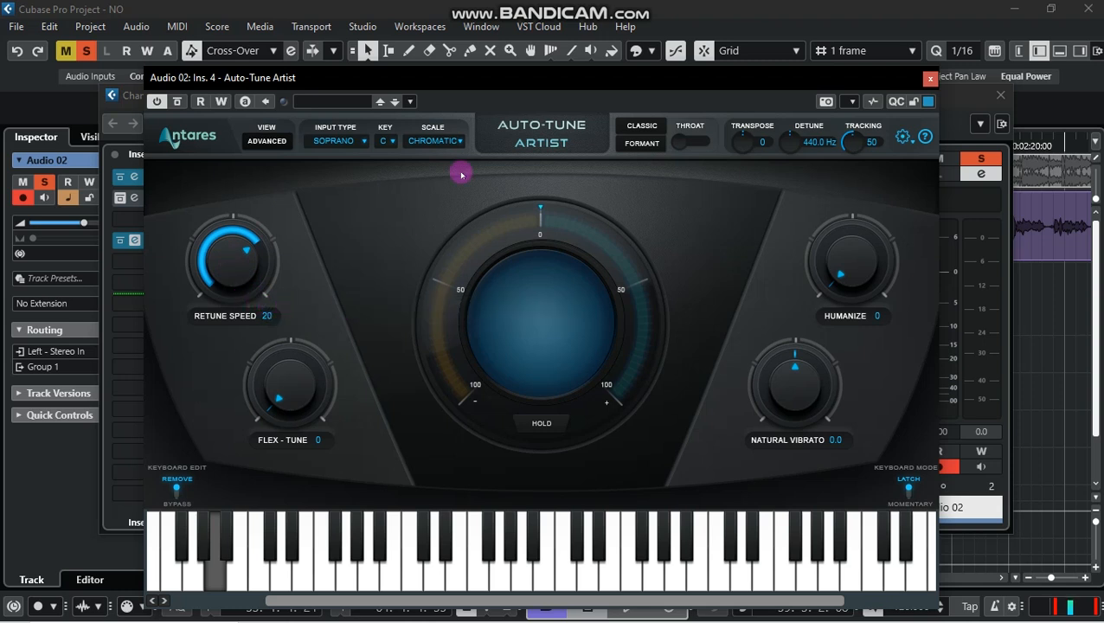
Step: Set the new Auto-Tune Artist's scale to Minor and its key to G
click(428, 142)
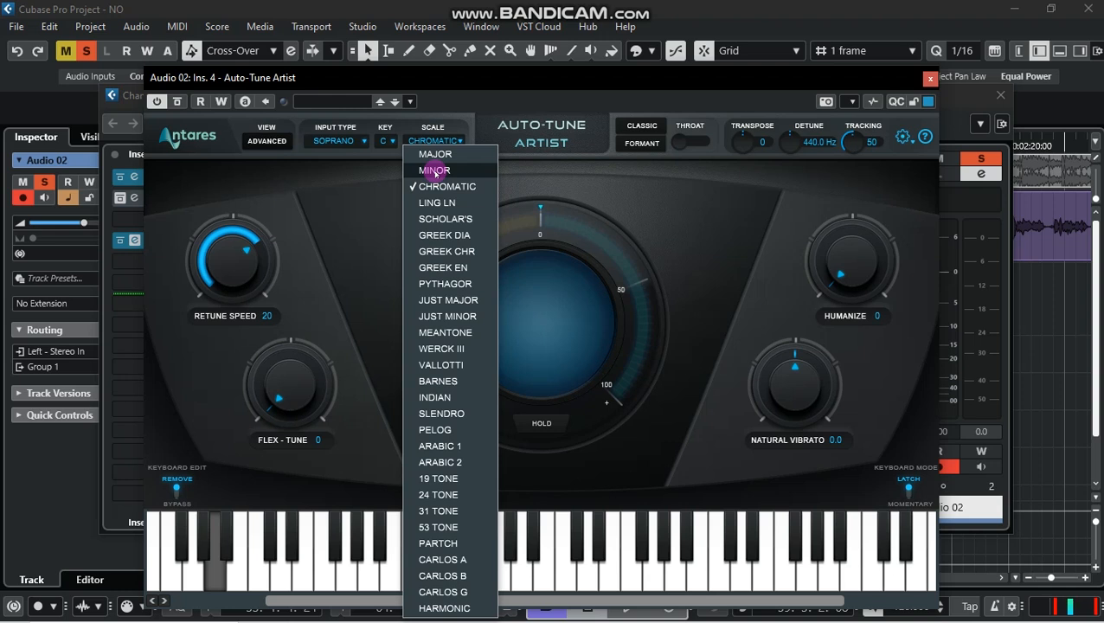
click(434, 170)
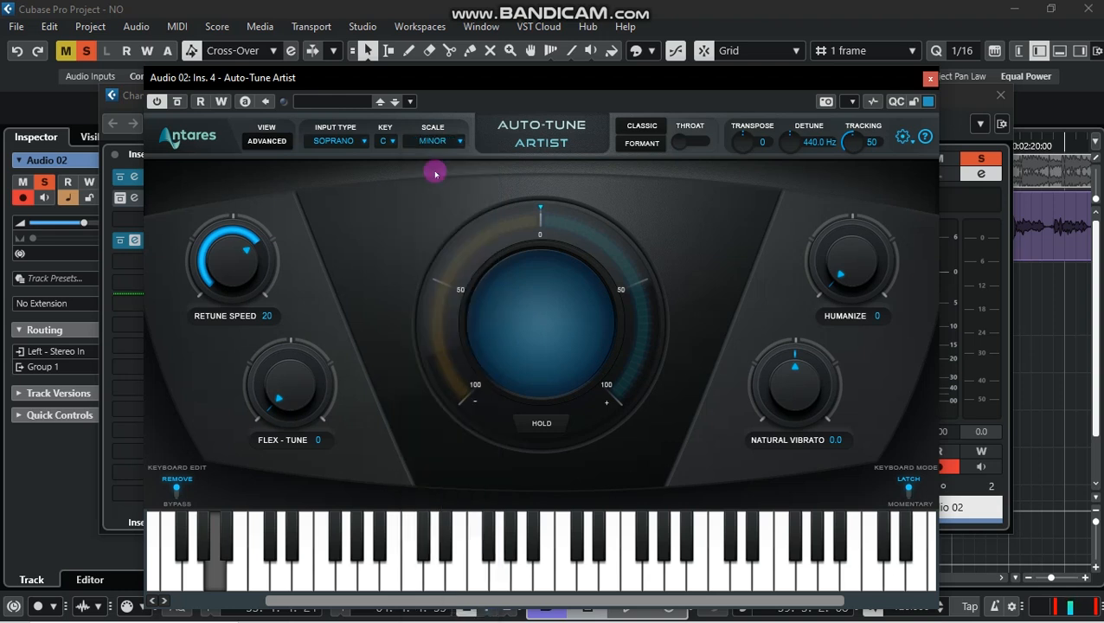
click(383, 141)
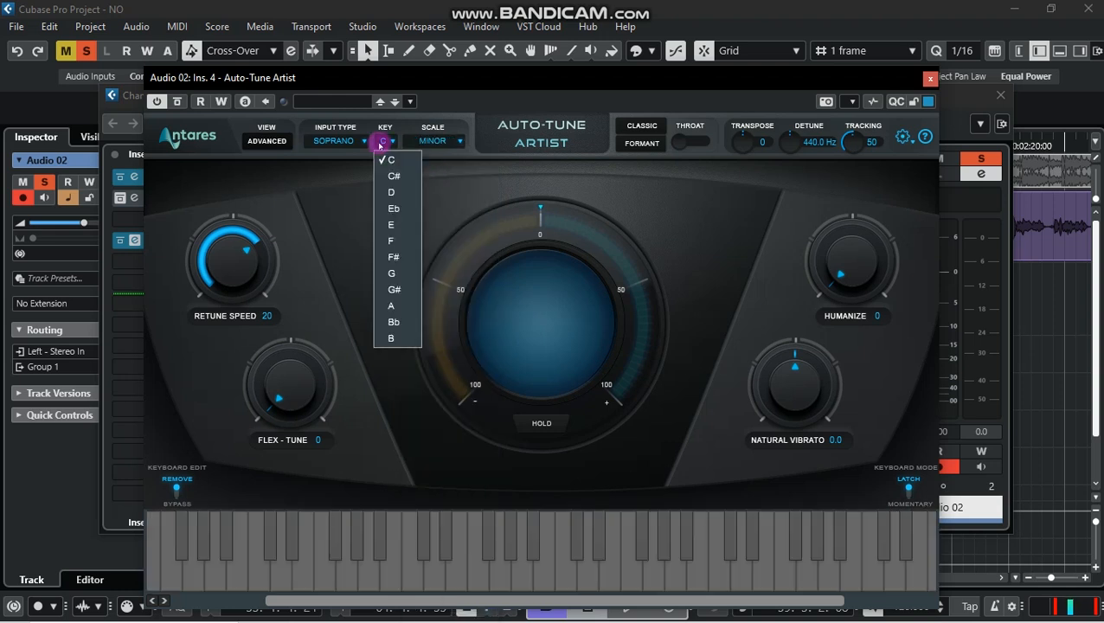
click(391, 273)
Step: Turn off the original Auto-Tune Artist in Audio 02's first insert slot, keeping the new instance's editor open
drag(467, 78, 558, 110)
click(105, 196)
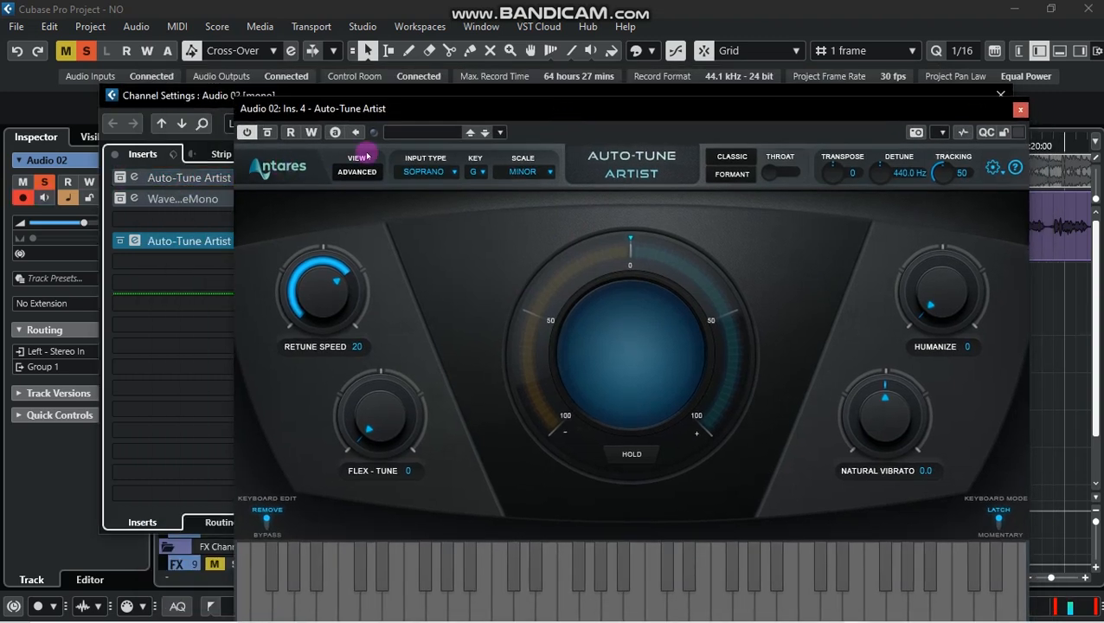
drag(488, 107, 456, 77)
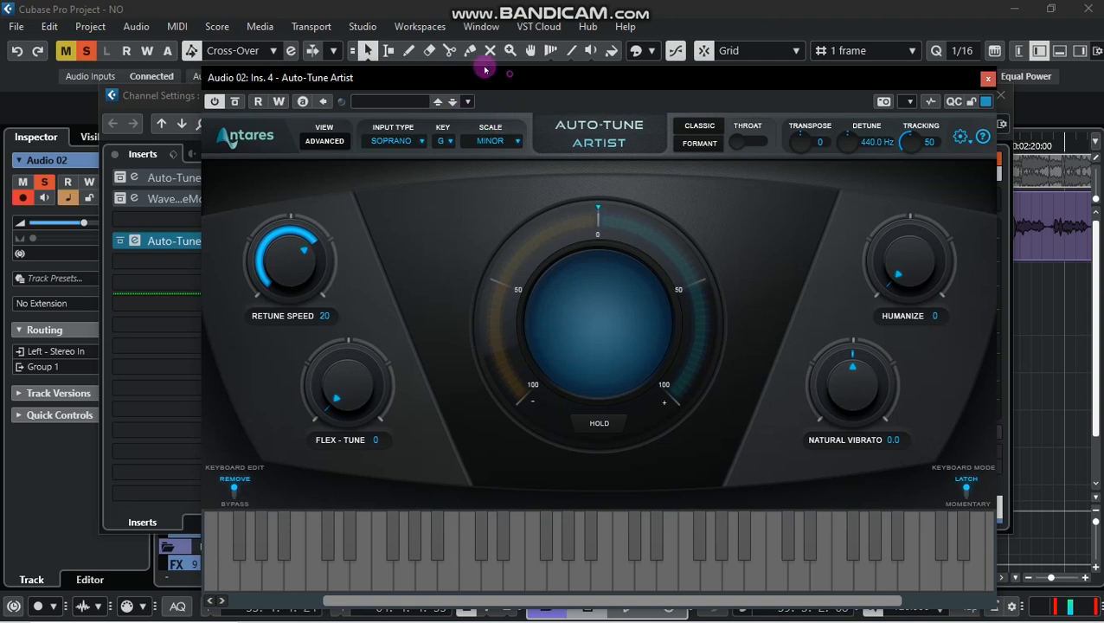
drag(484, 70, 474, 66)
Step: Start playback and close the Audio 02 channel settings, uncovering the vocal clips behind the plug-in editor
key(space)
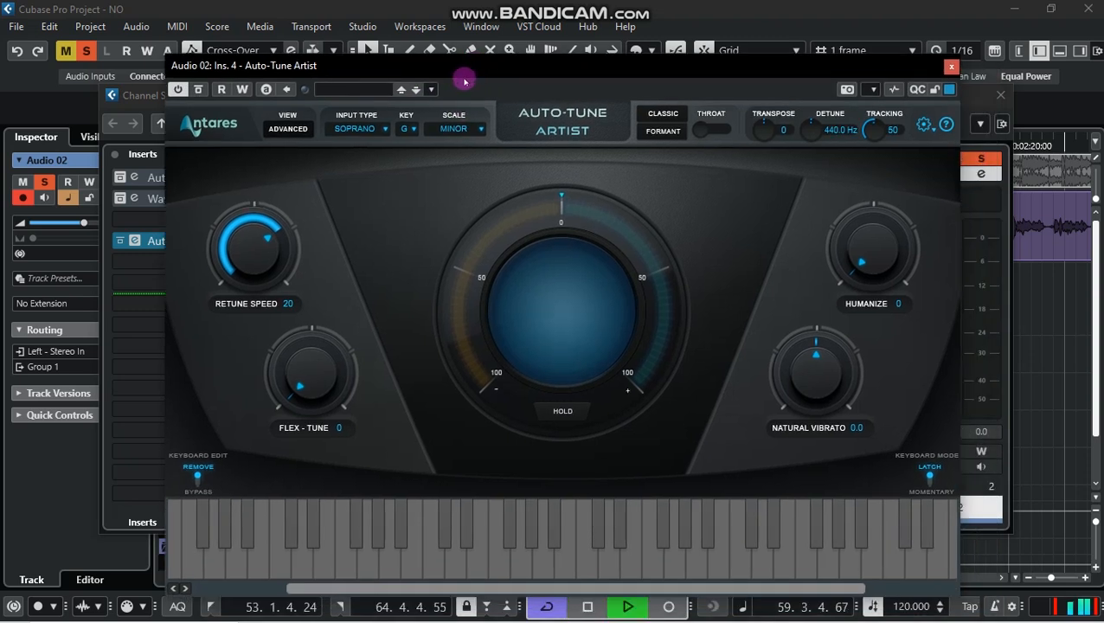
drag(500, 69, 505, 256)
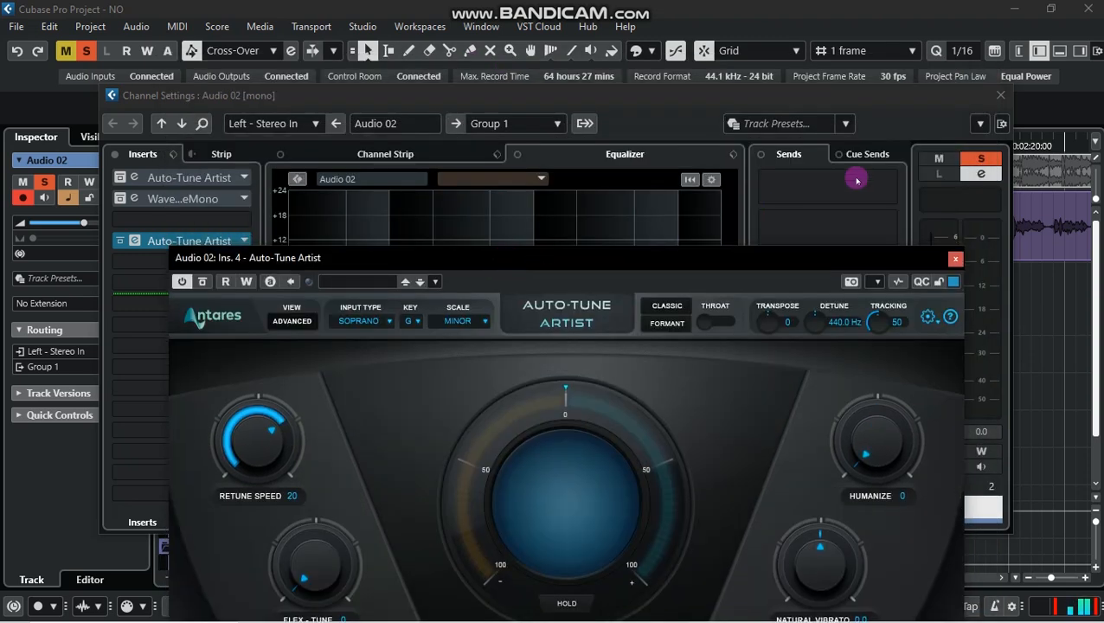
click(1002, 93)
drag(461, 257, 452, 329)
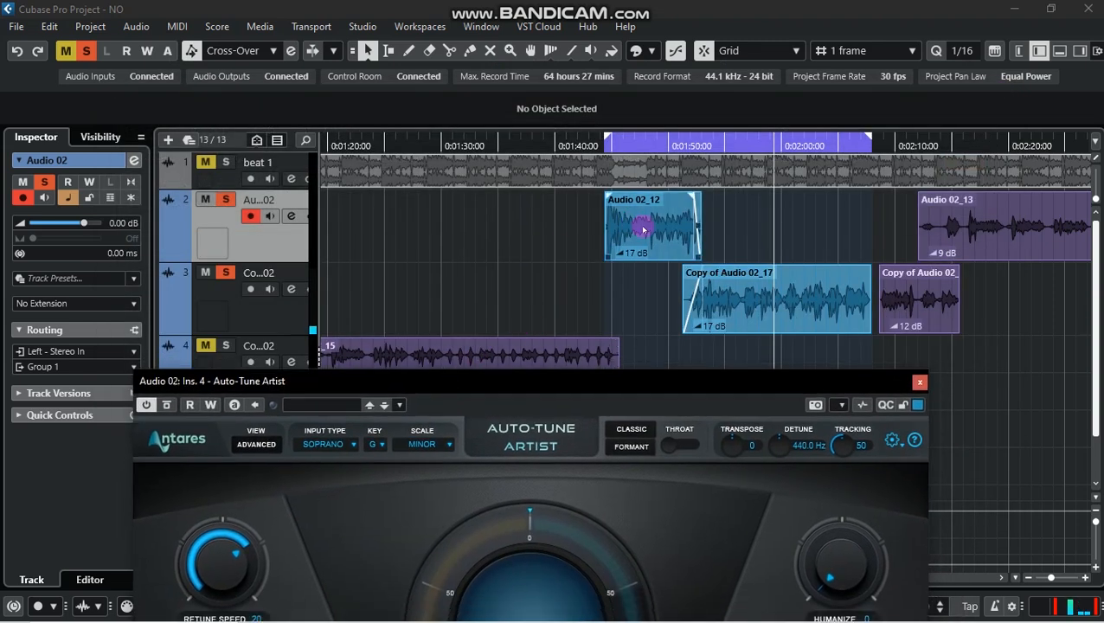
Step: Set the loop range to the Audio 02_12 clip and play it with the new Auto-Tune Artist editor in view
click(644, 231)
key(p)
drag(649, 332, 712, 78)
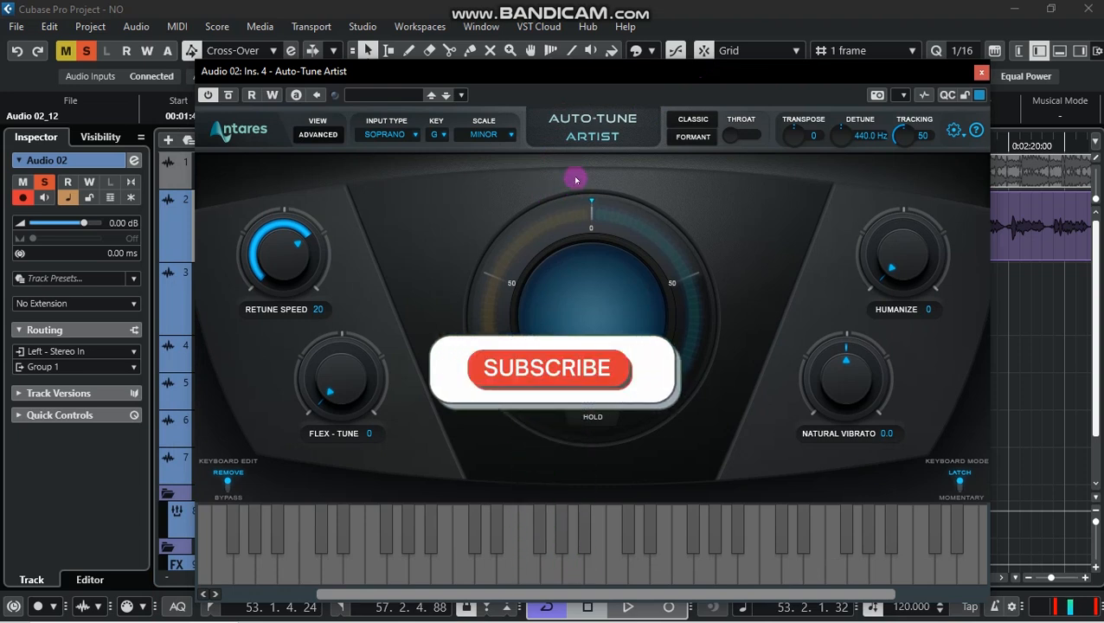
key(space)
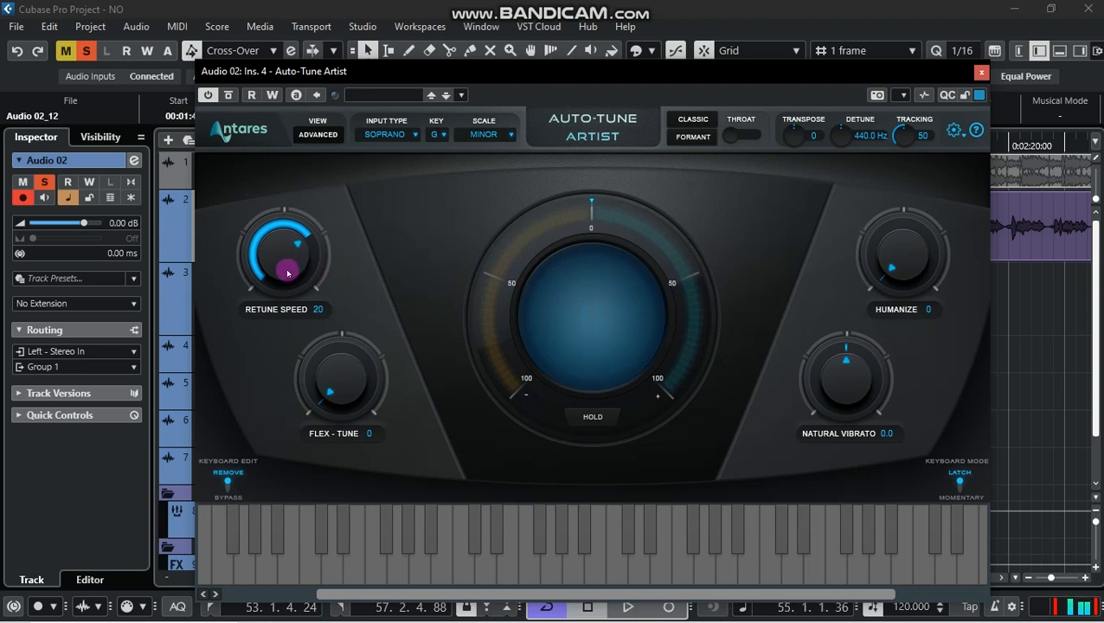
Step: Set Auto-Tune's Retune Speed to 0 and audition the looped vocal
drag(284, 261, 275, 205)
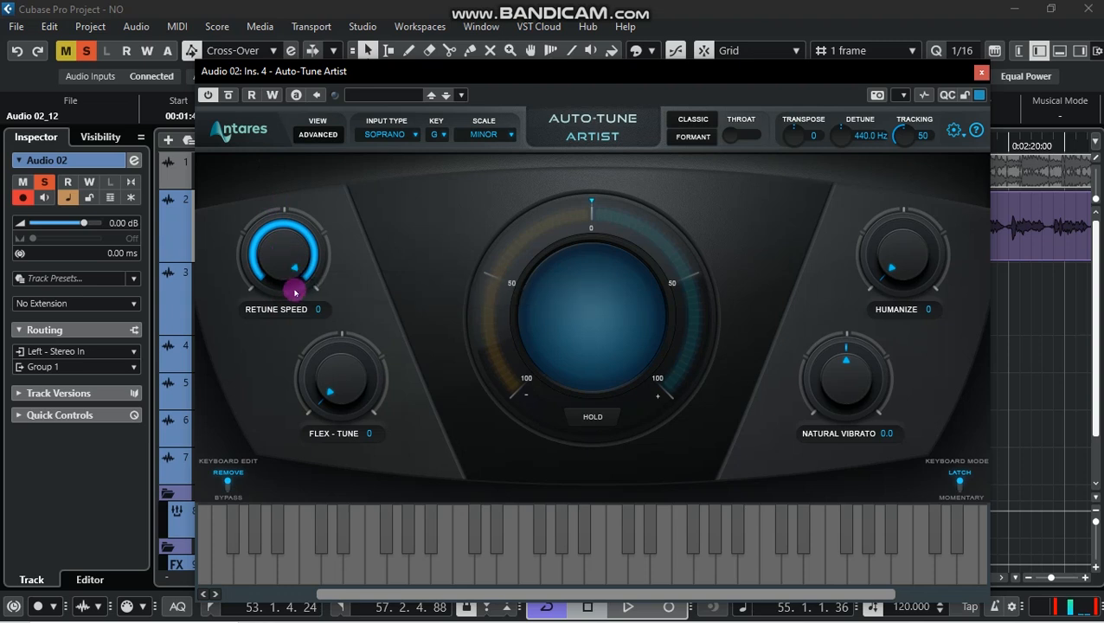
key(space)
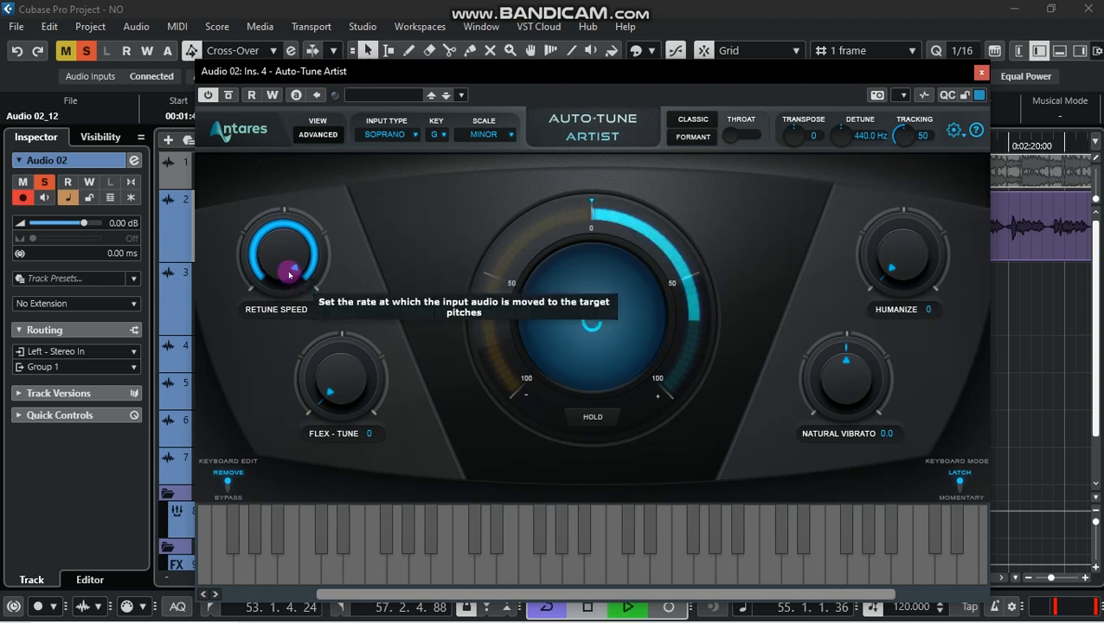
drag(290, 274, 289, 206)
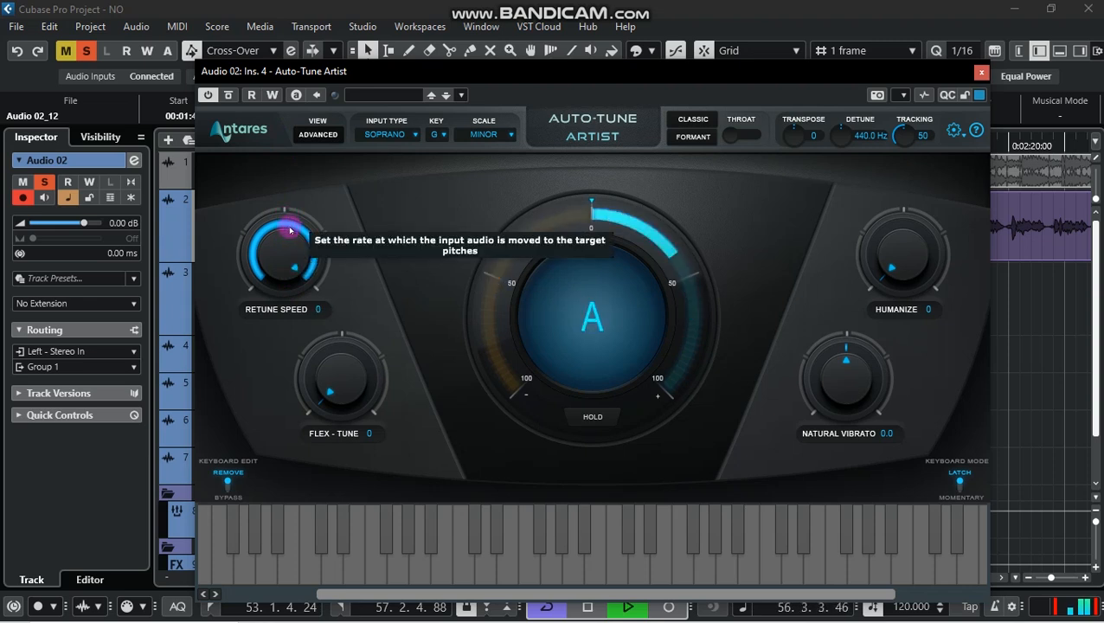
key(space)
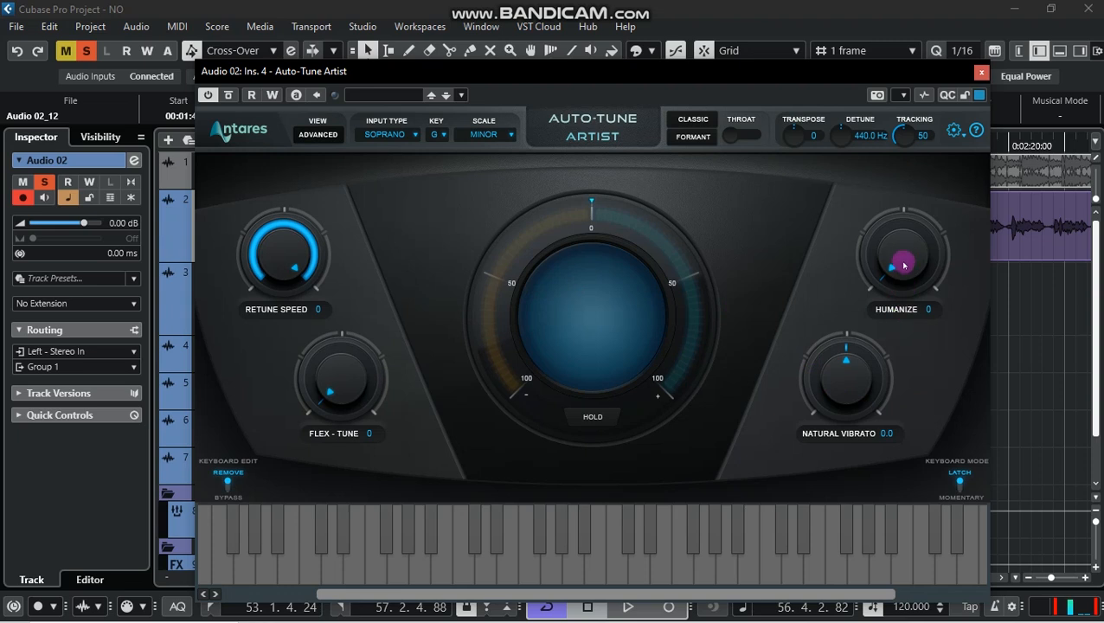
Step: Set Retune Speed to 4 and Humanize to 17
drag(902, 264, 889, 211)
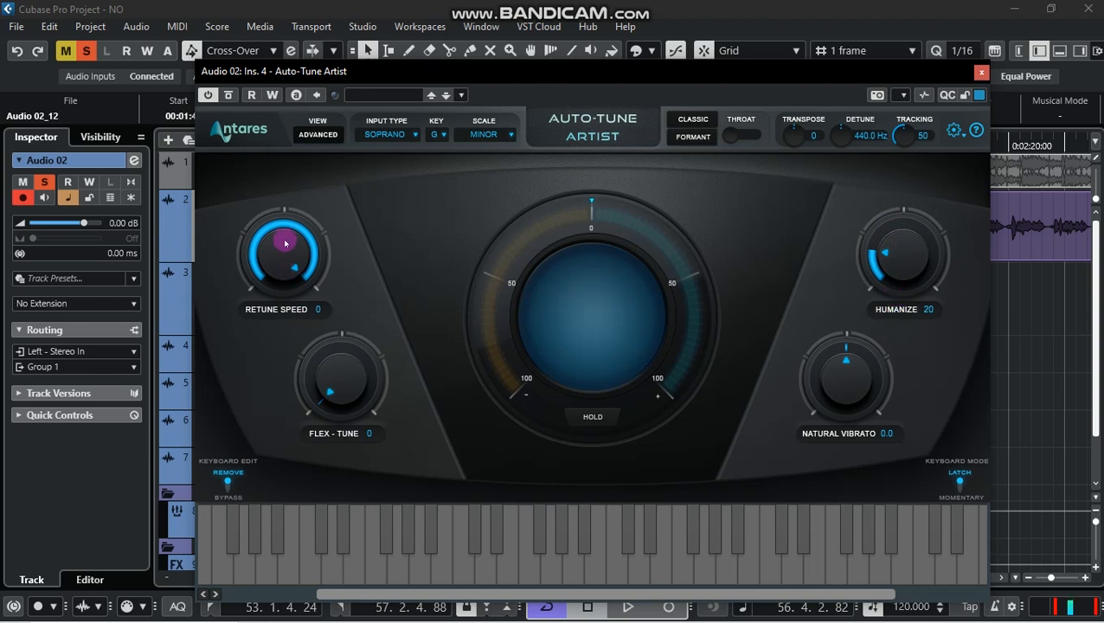
drag(282, 239, 287, 291)
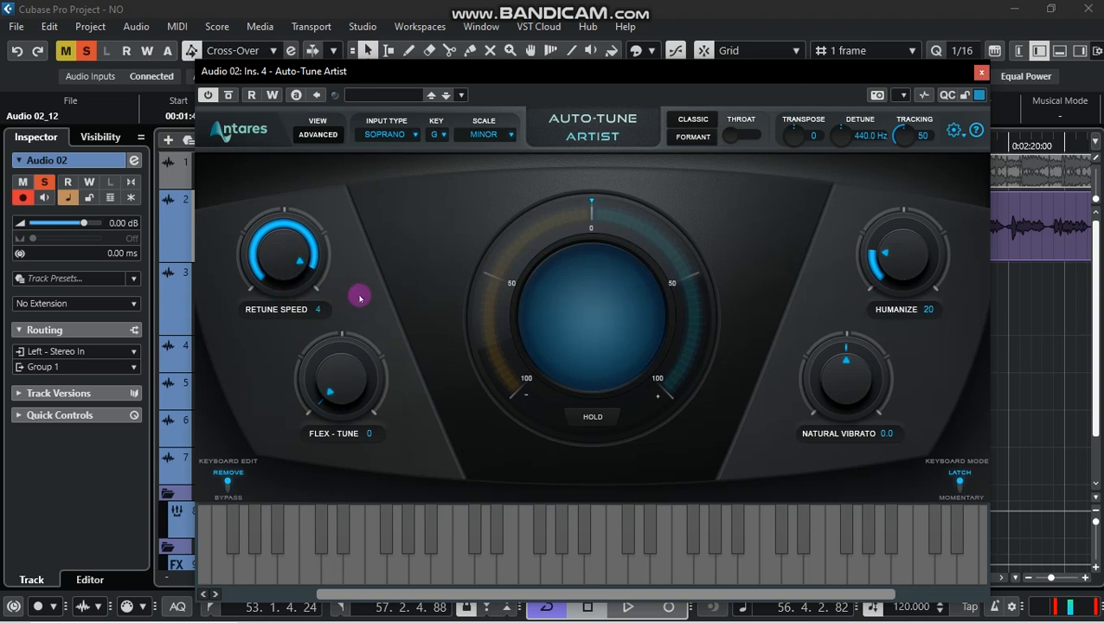
mouse_move(901, 270)
mouse_down()
mouse_move(898, 227)
mouse_move(900, 284)
mouse_move(898, 262)
mouse_up()
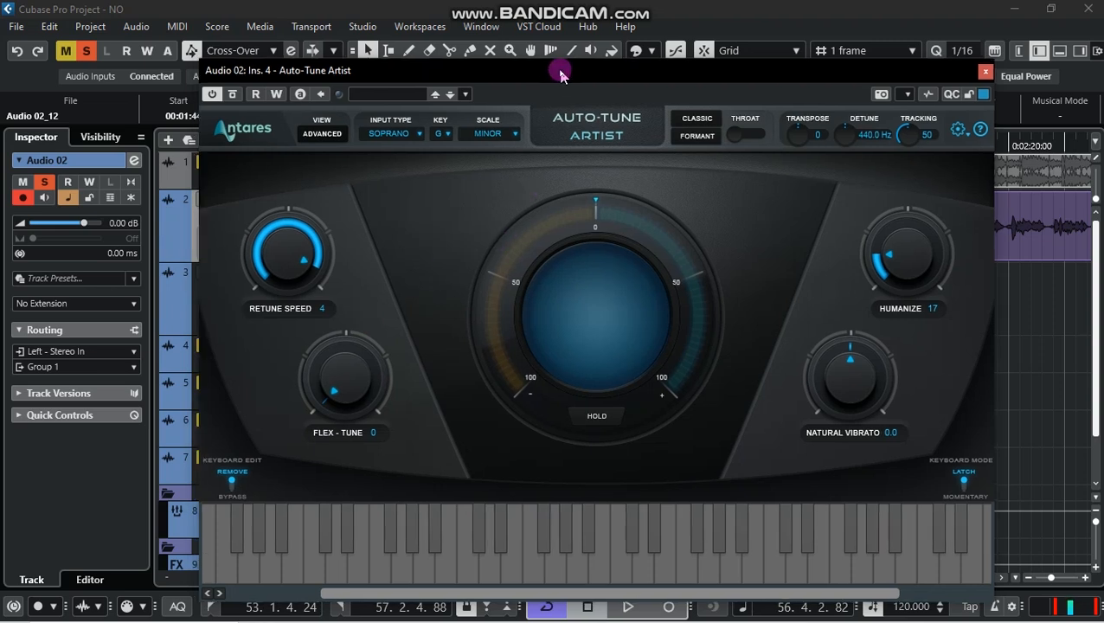
drag(555, 72, 549, 78)
drag(444, 75, 441, 259)
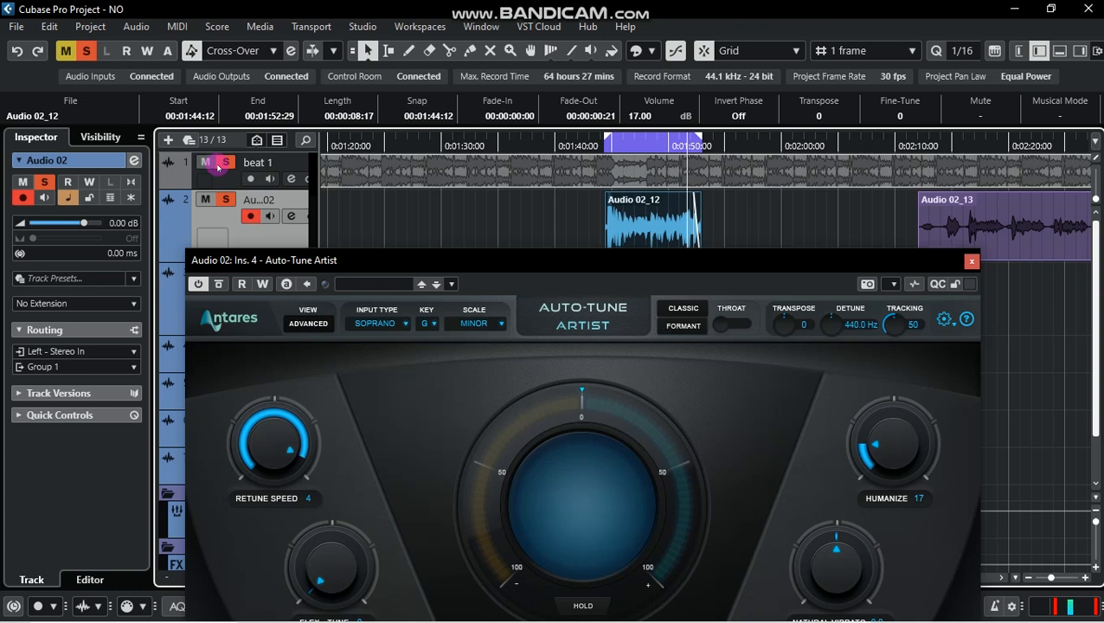
drag(523, 259, 537, 62)
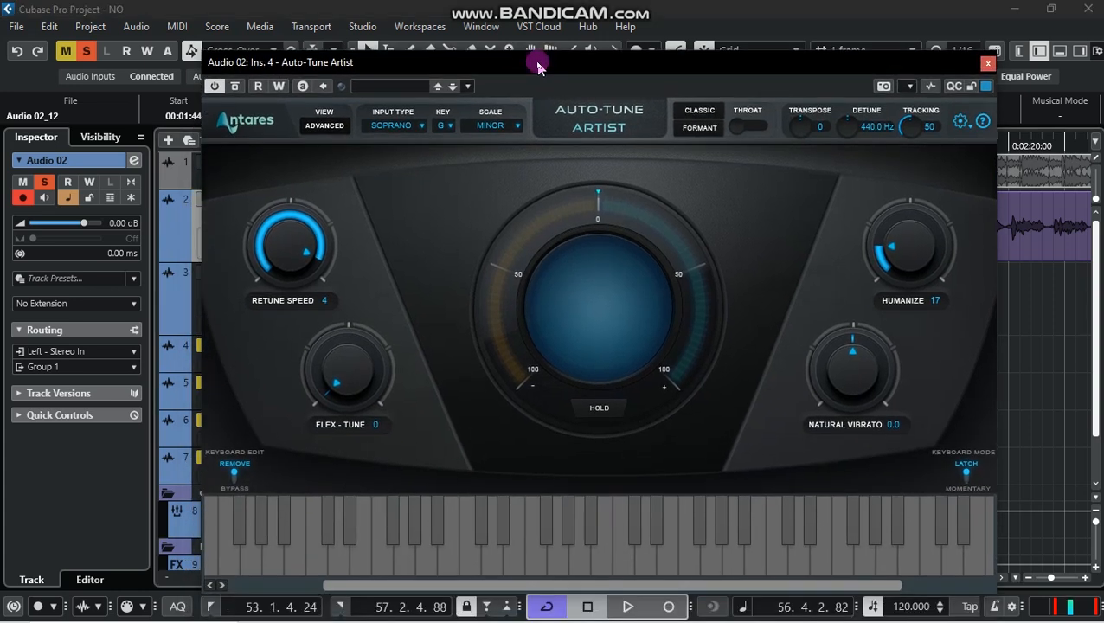
click(493, 127)
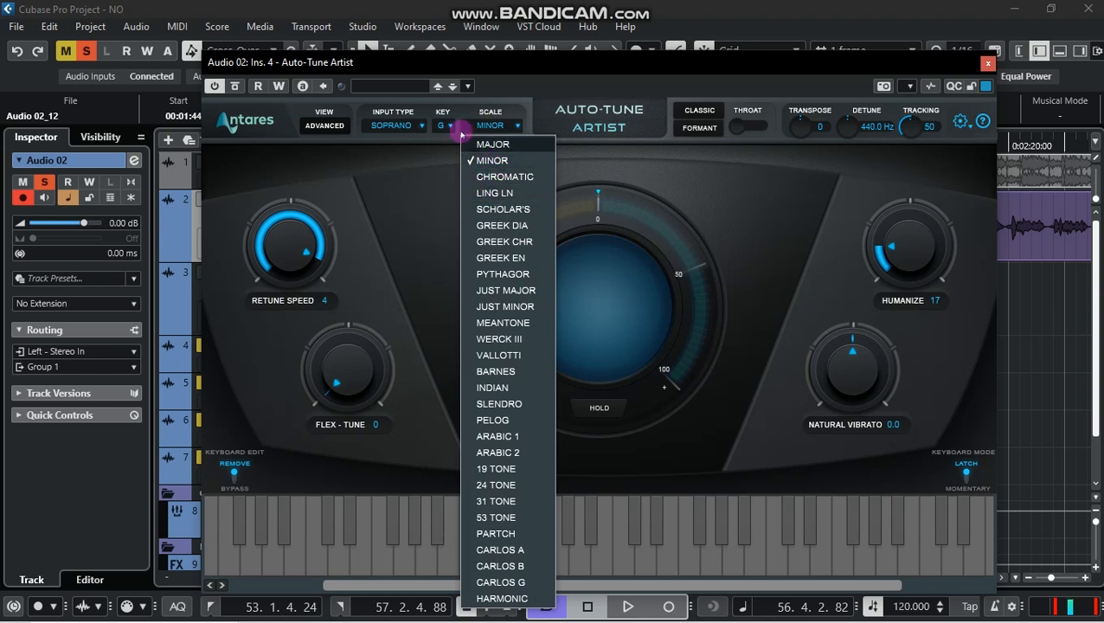
click(442, 126)
click(519, 150)
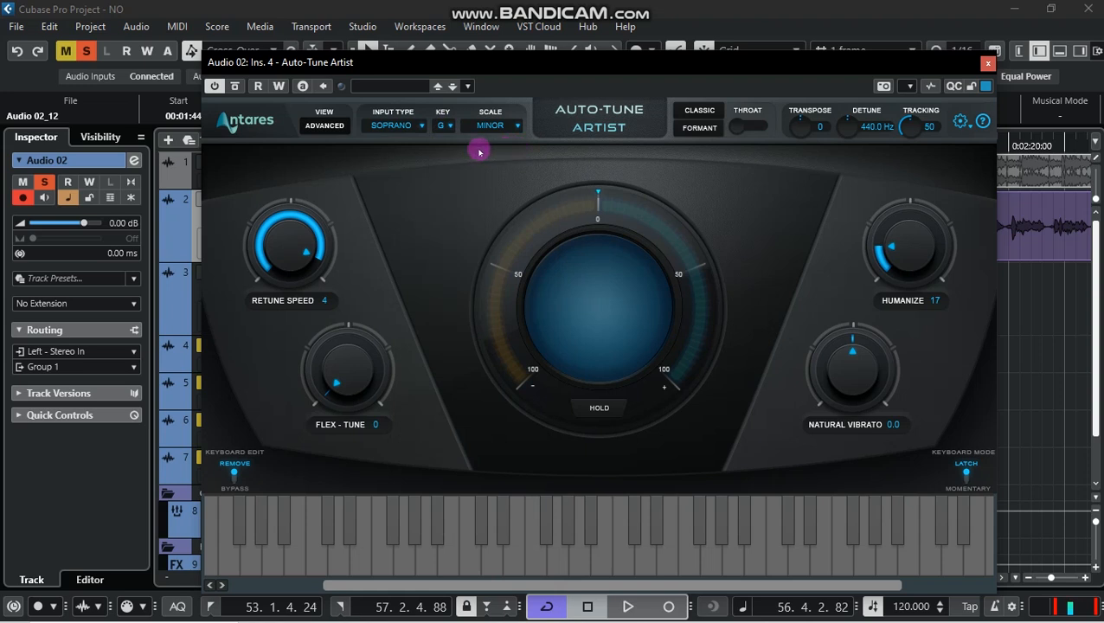
mouse_move(555, 62)
mouse_down()
mouse_move(614, 54)
mouse_move(538, 63)
mouse_up()
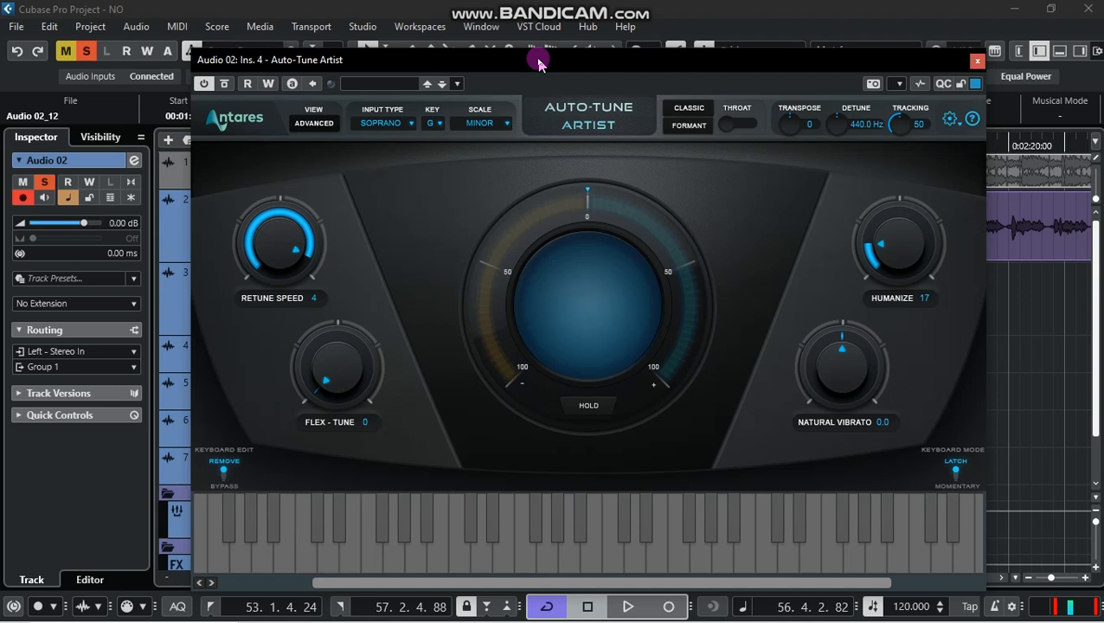
drag(534, 64, 521, 54)
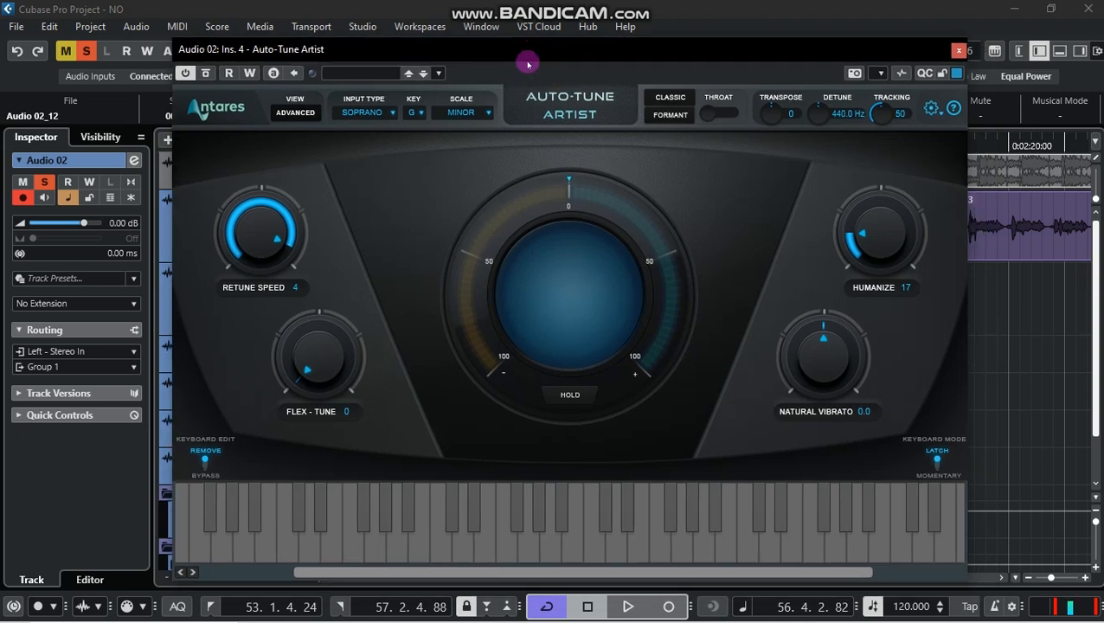
drag(518, 50, 504, 46)
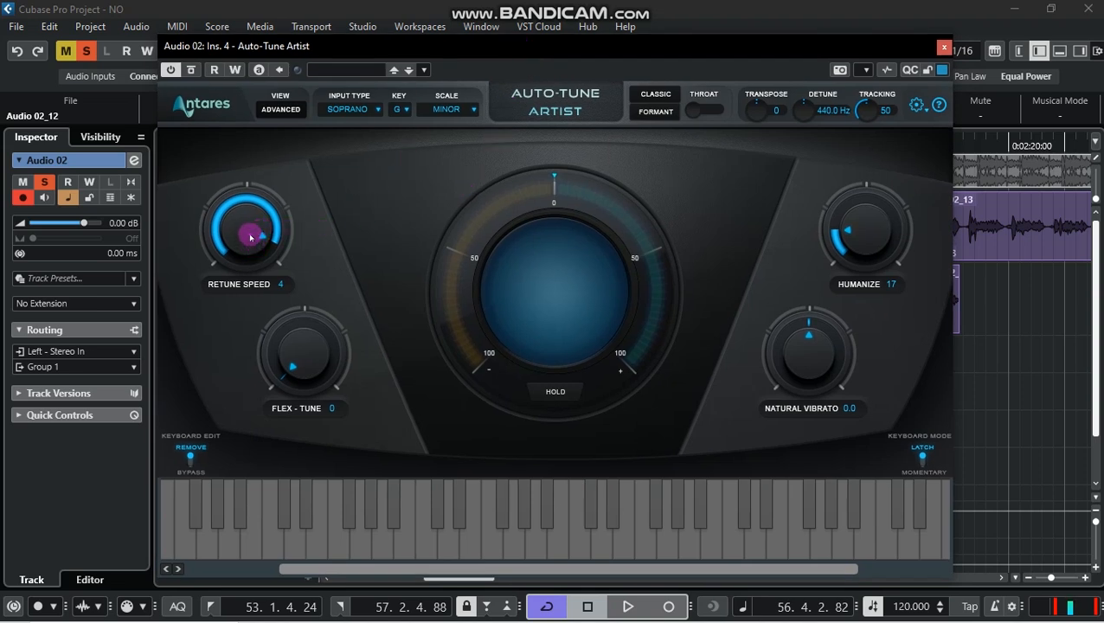
Step: Return Retune Speed to 0 and play the looped vocal clip to hear the hard-tuned effect
drag(250, 261, 258, 200)
key(space)
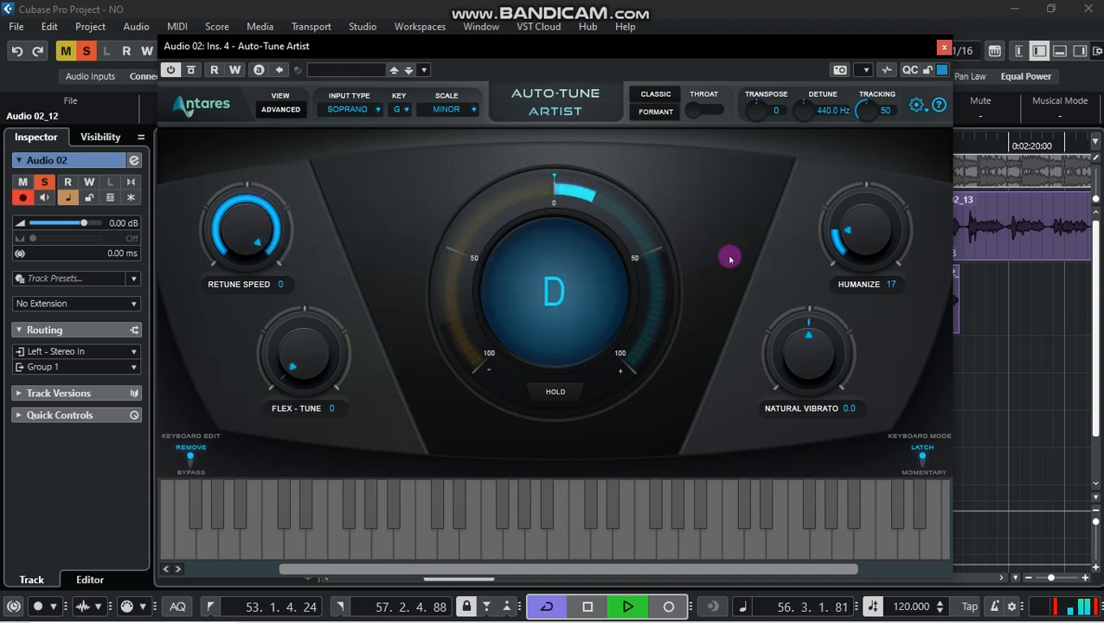
key(space)
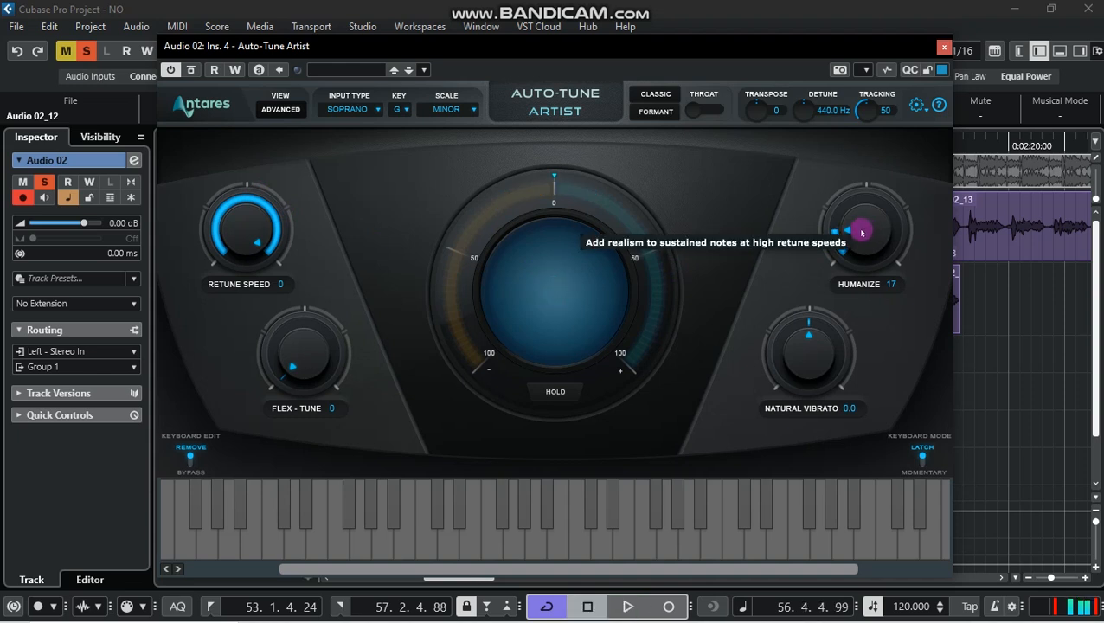
Step: Raise Humanize to 50 and set Retune Speed to 8 while auditioning the looped vocal
drag(864, 240, 864, 212)
key(space)
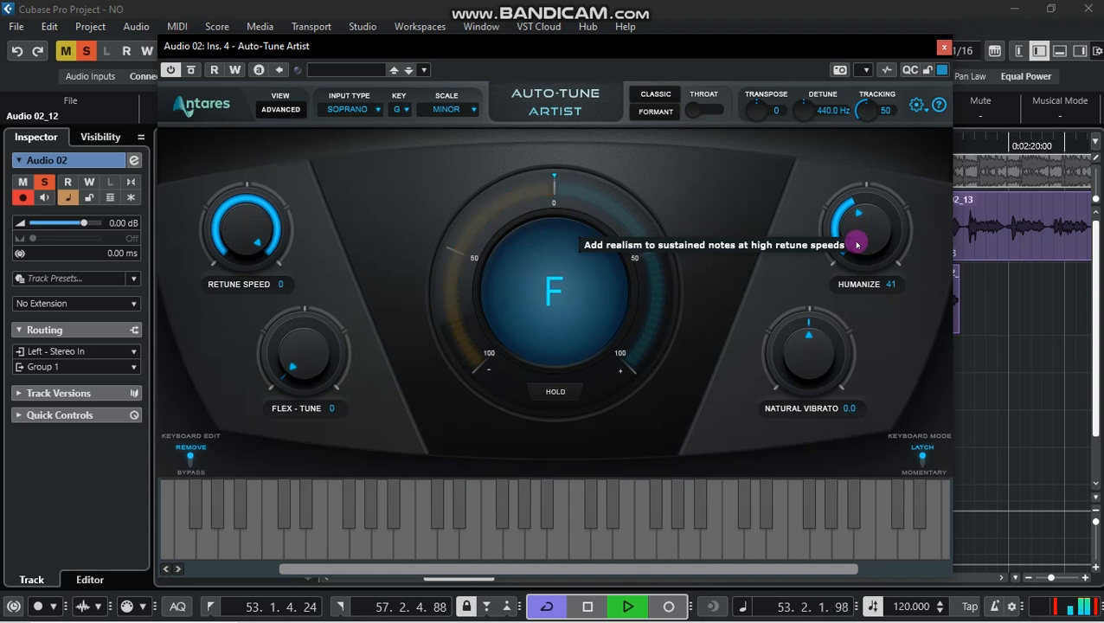
drag(857, 245, 856, 230)
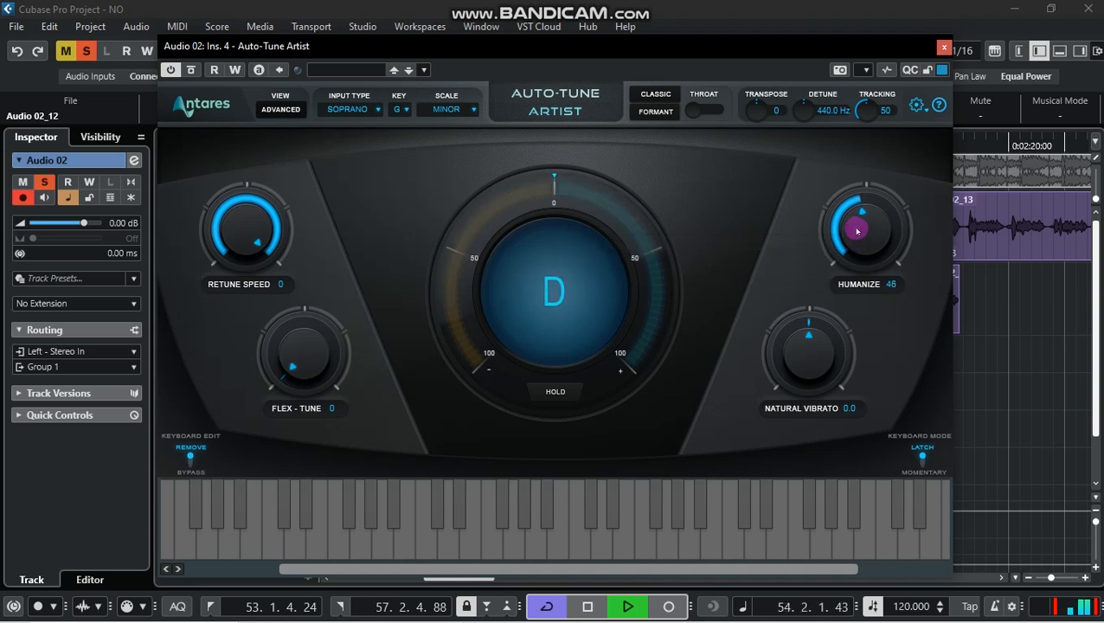
mouse_move(259, 239)
mouse_down()
mouse_move(249, 251)
mouse_move(254, 236)
mouse_up()
drag(504, 53, 514, 57)
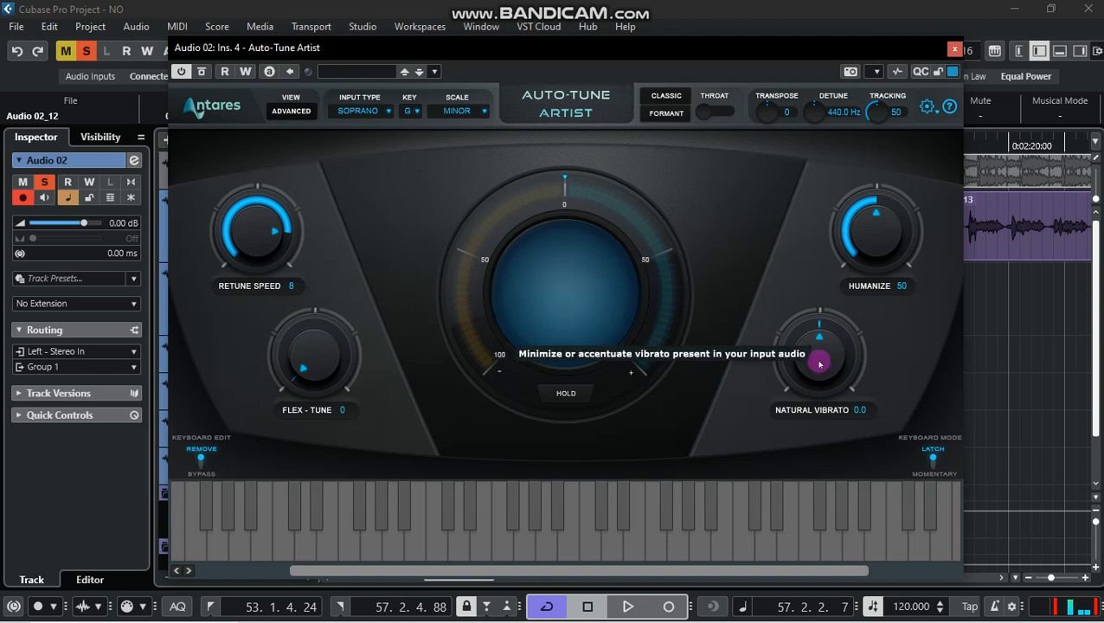
Step: Set Natural Vibrato to 0.2 and raise Flex-Tune to 23 while playing the looped vocal
drag(818, 348, 818, 356)
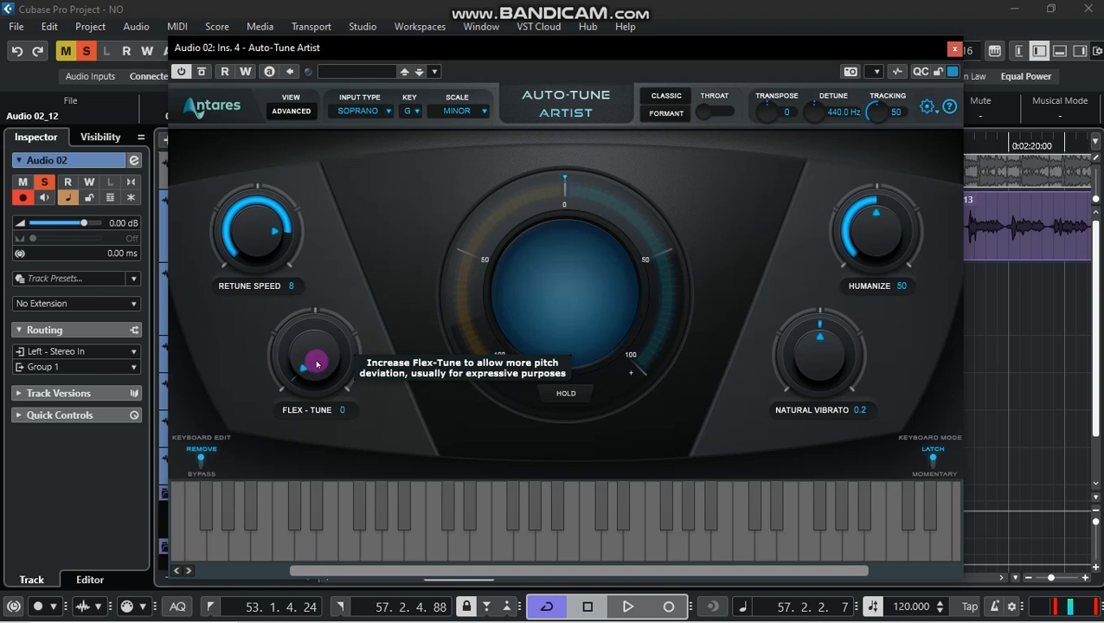
key(space)
drag(317, 365, 316, 348)
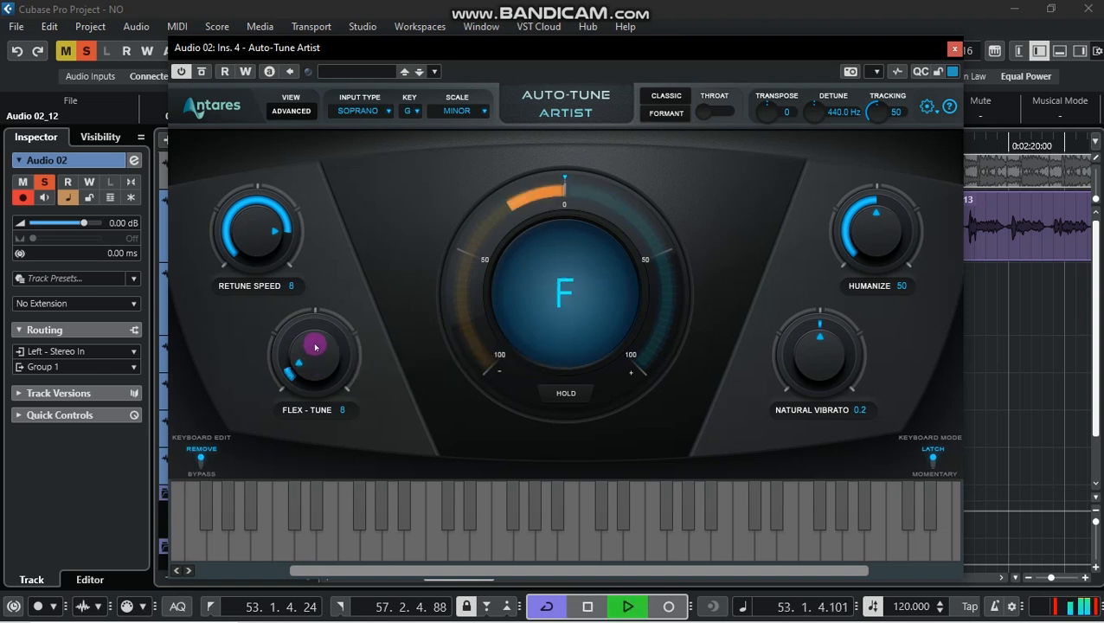
scroll(315, 369, up, 10)
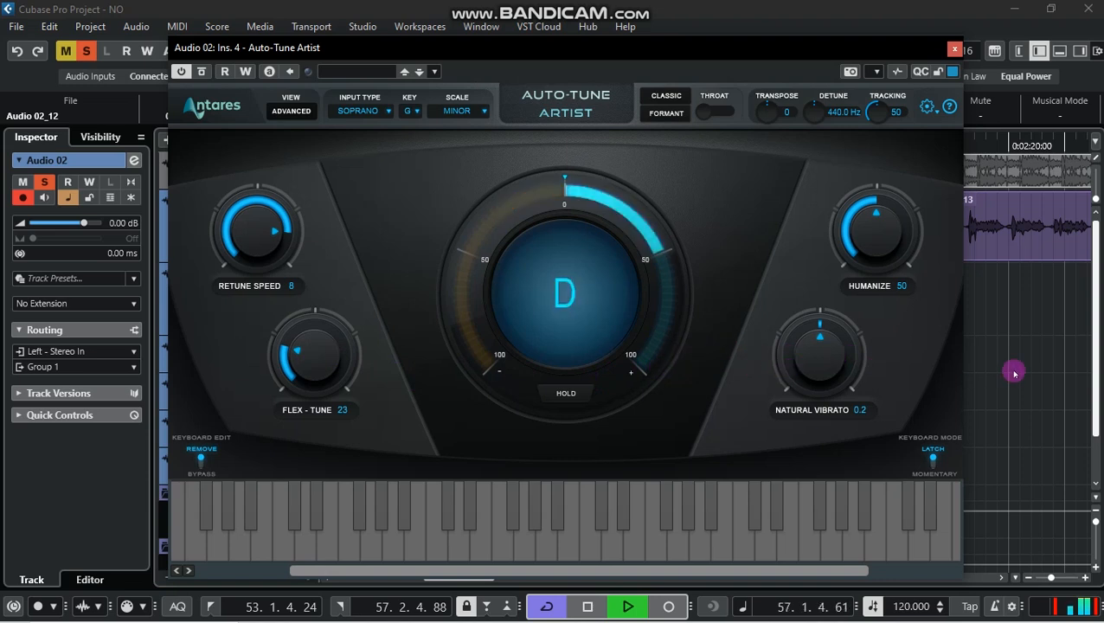
Step: Compare the looped vocal with Auto-Tune Artist bypassed and active, stop playback and close the plug-in window
drag(567, 64, 523, 67)
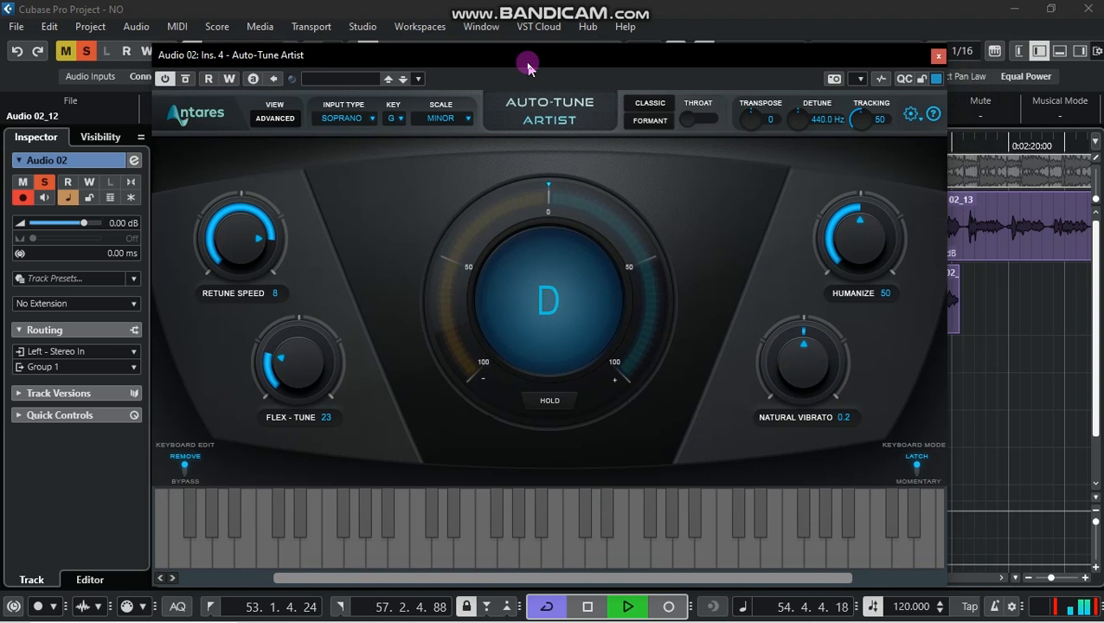
key(space)
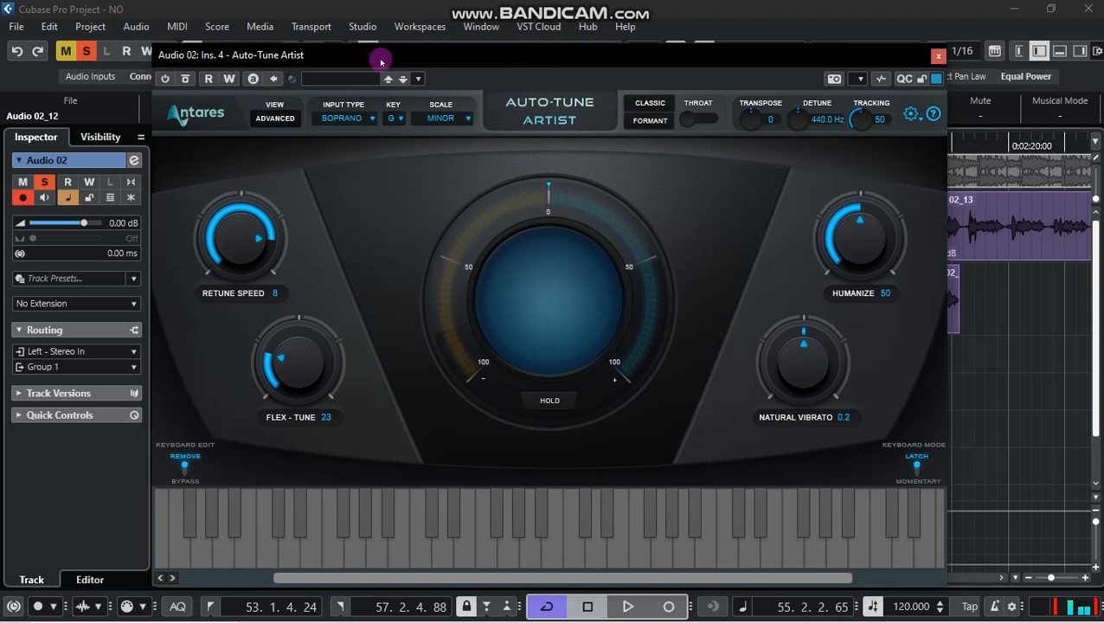
drag(399, 55, 502, 57)
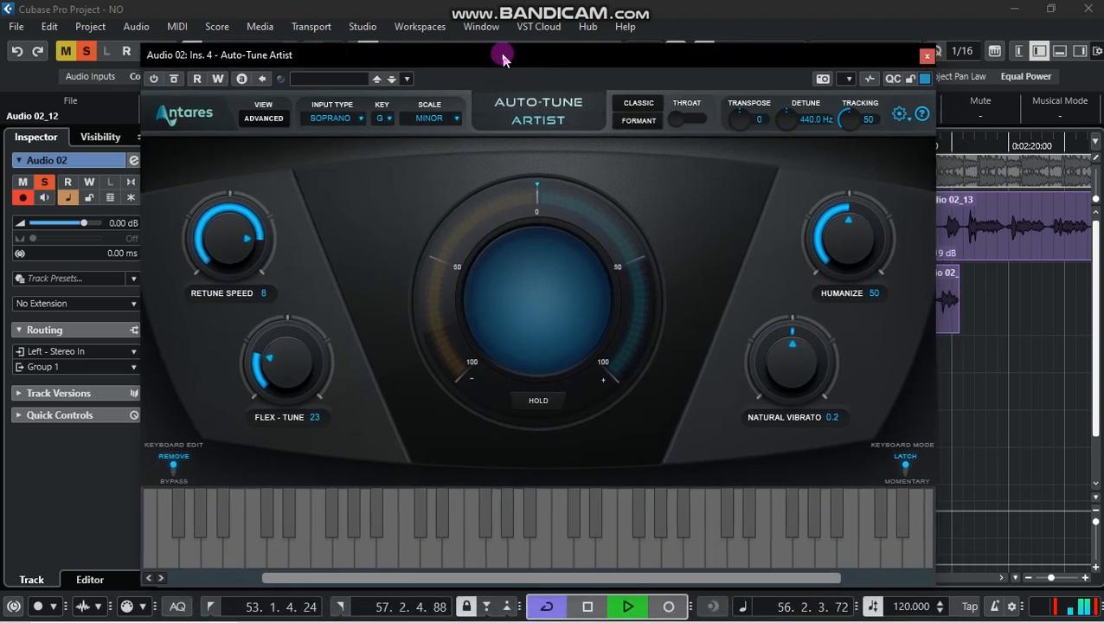
drag(602, 63, 604, 102)
click(292, 234)
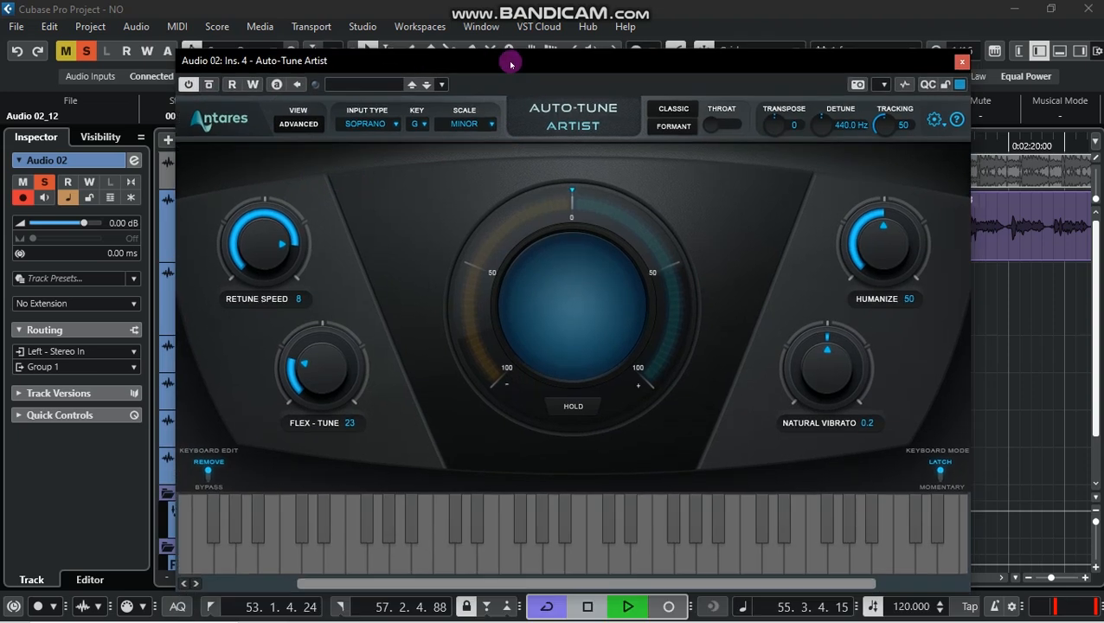
drag(469, 106, 511, 63)
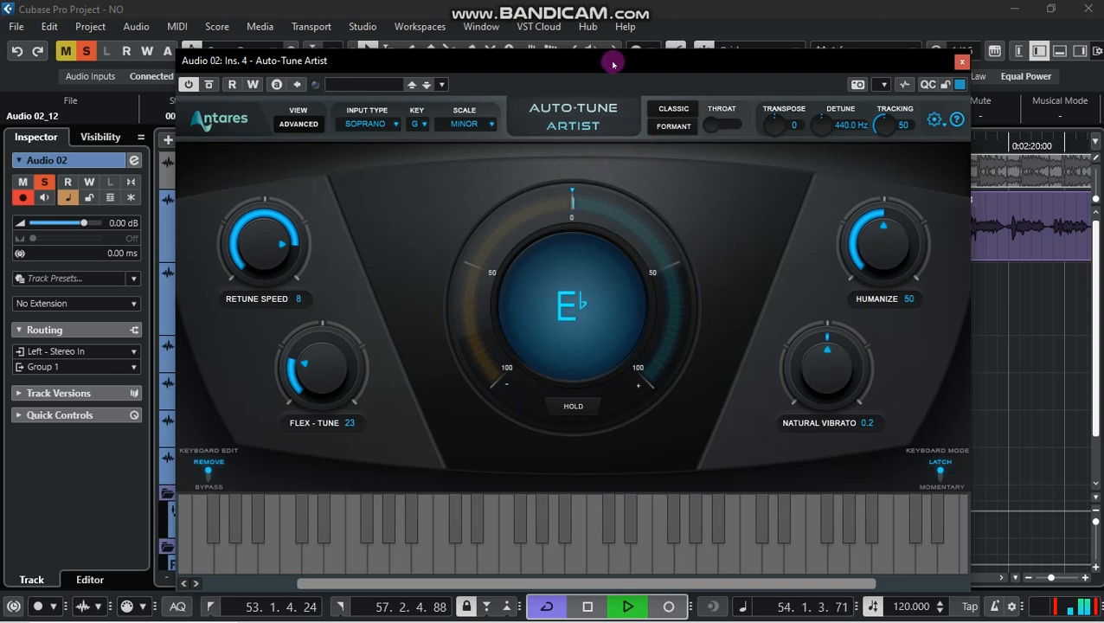
key(space)
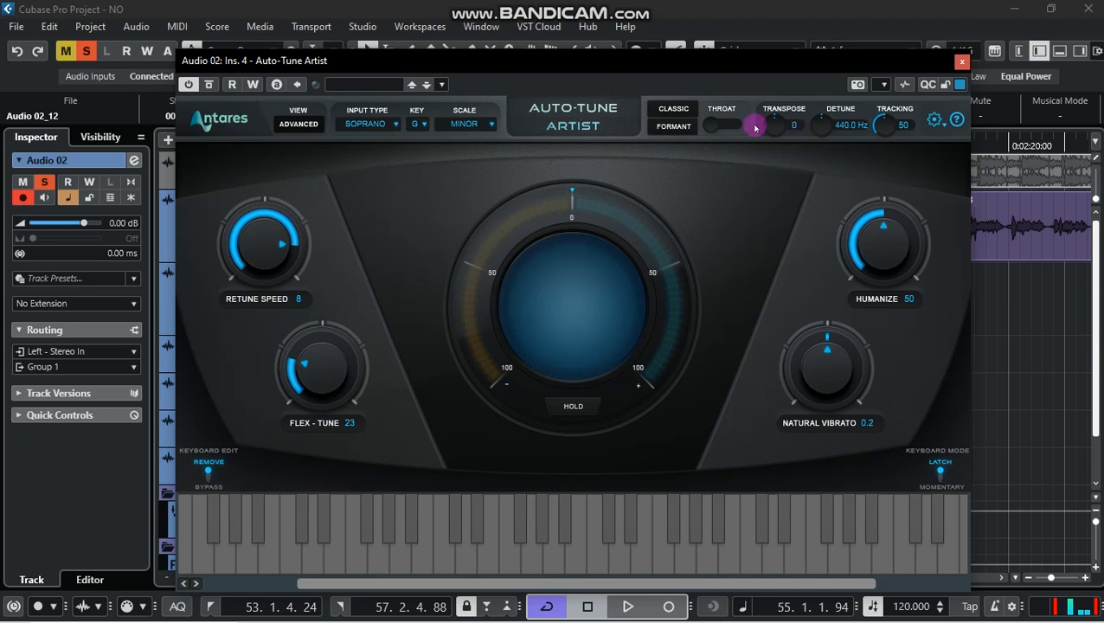
click(962, 61)
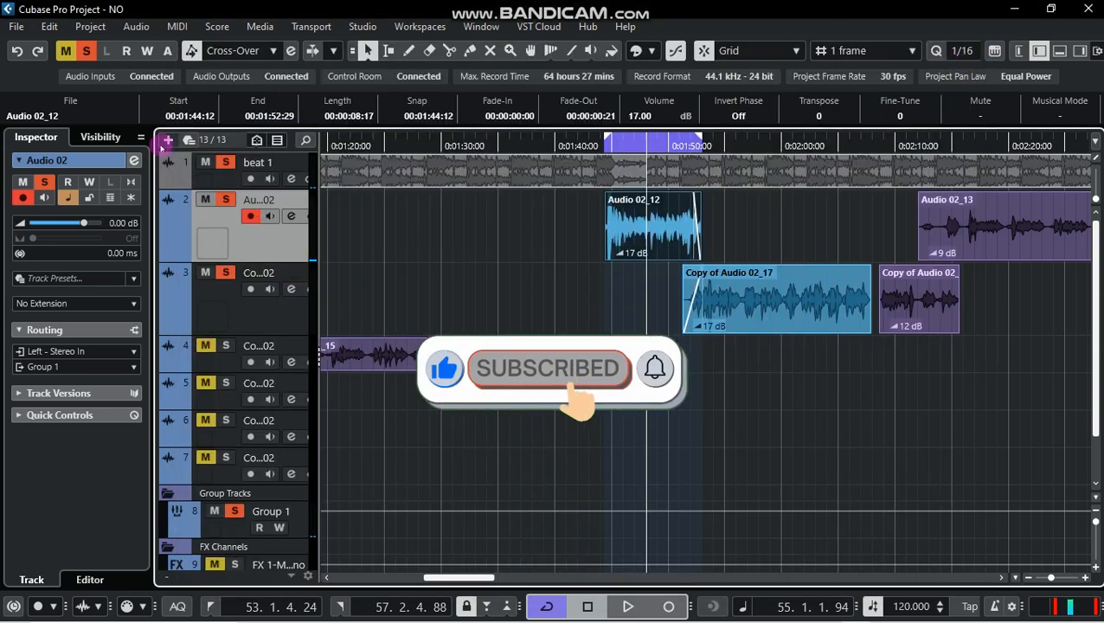
Step: Activate the WavesTune Mono insert on Audio 02 and bypass the Auto-Tune Artist insert in slot 4
click(134, 160)
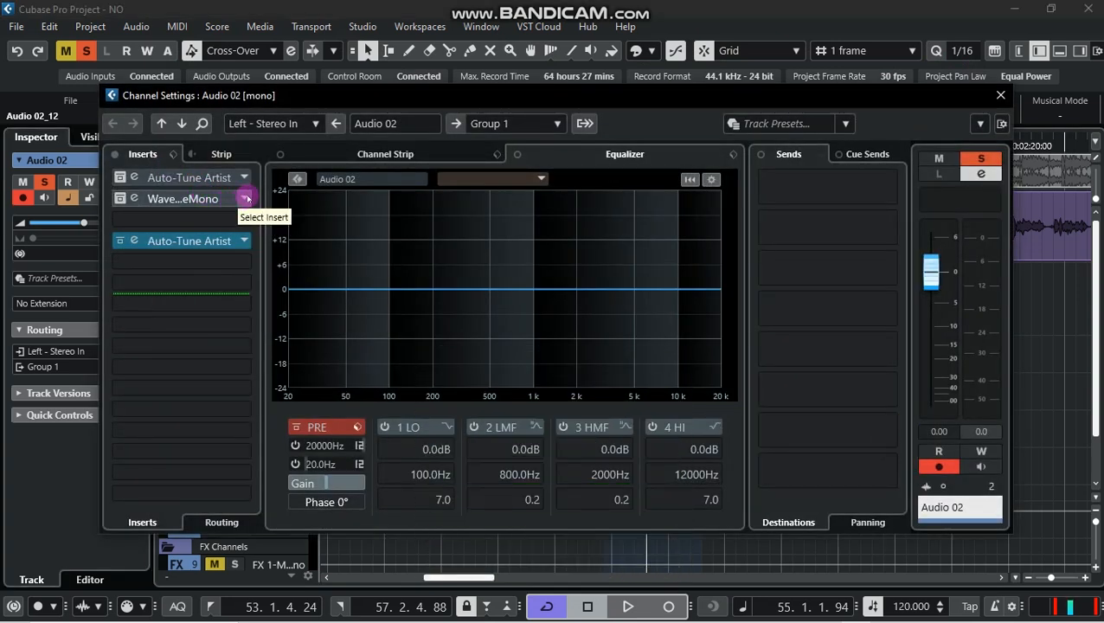
click(181, 199)
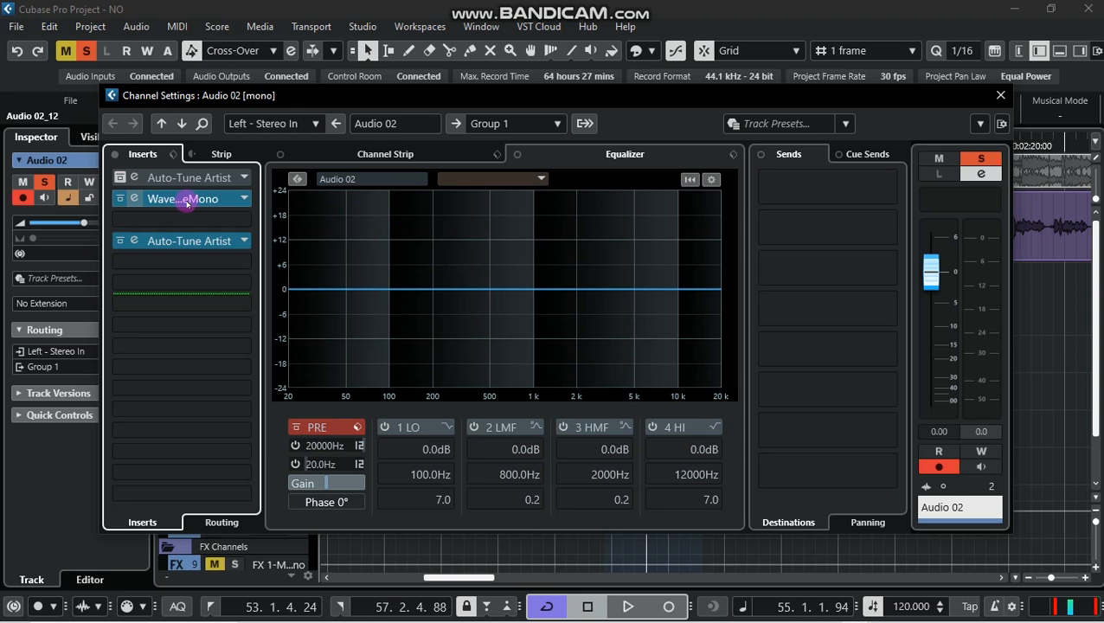
click(182, 200)
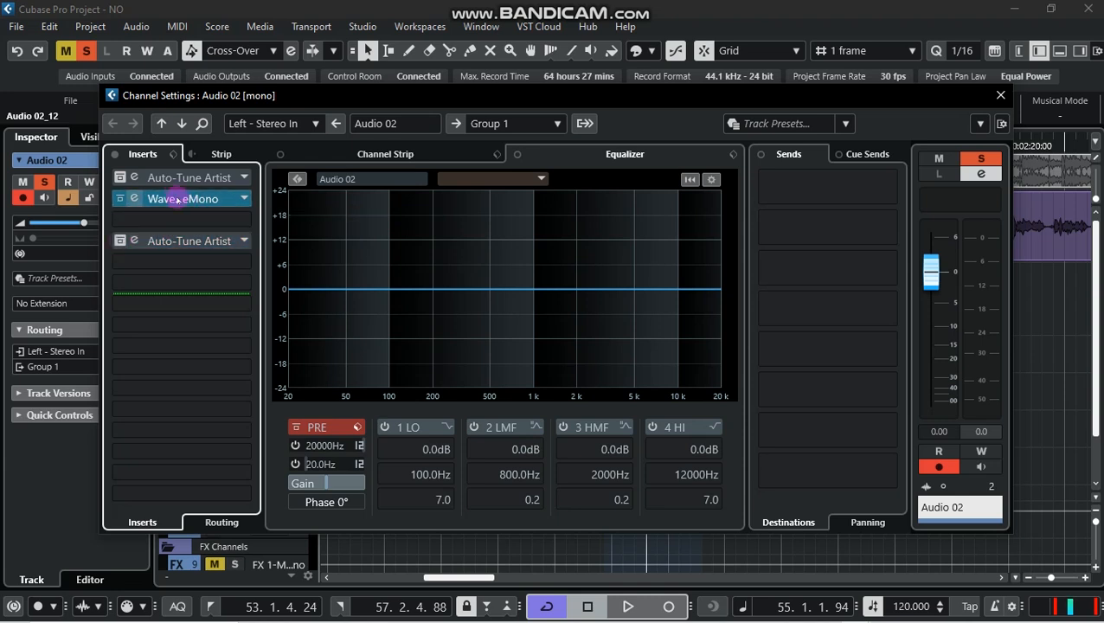
click(182, 200)
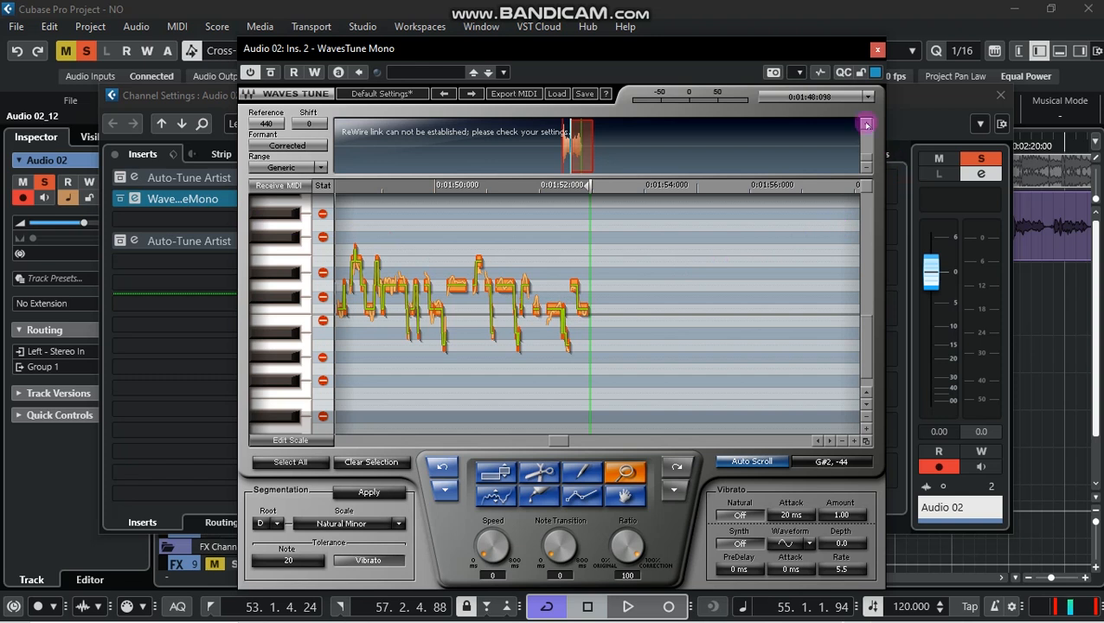
click(878, 53)
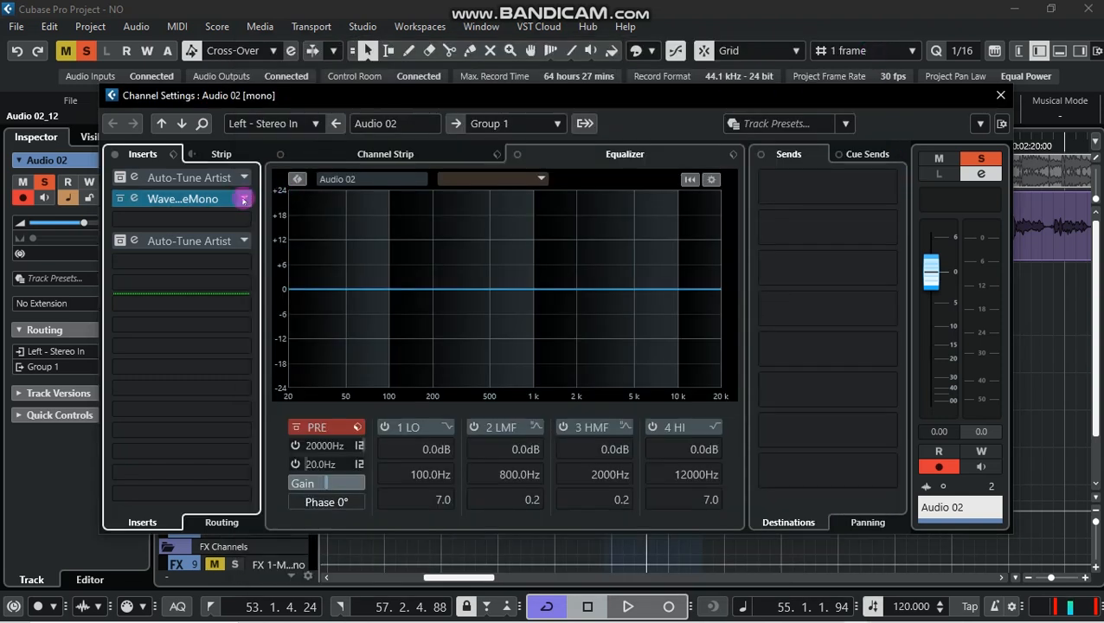
Step: Reload WavesTune Mono with default settings in the second insert slot of Audio 02
click(203, 199)
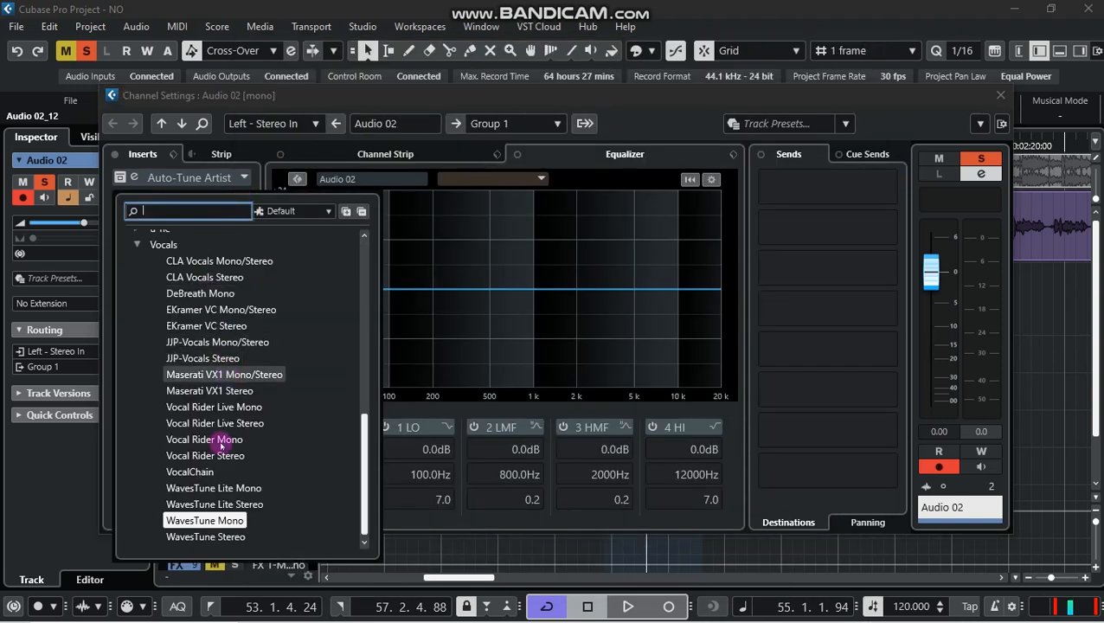
click(206, 521)
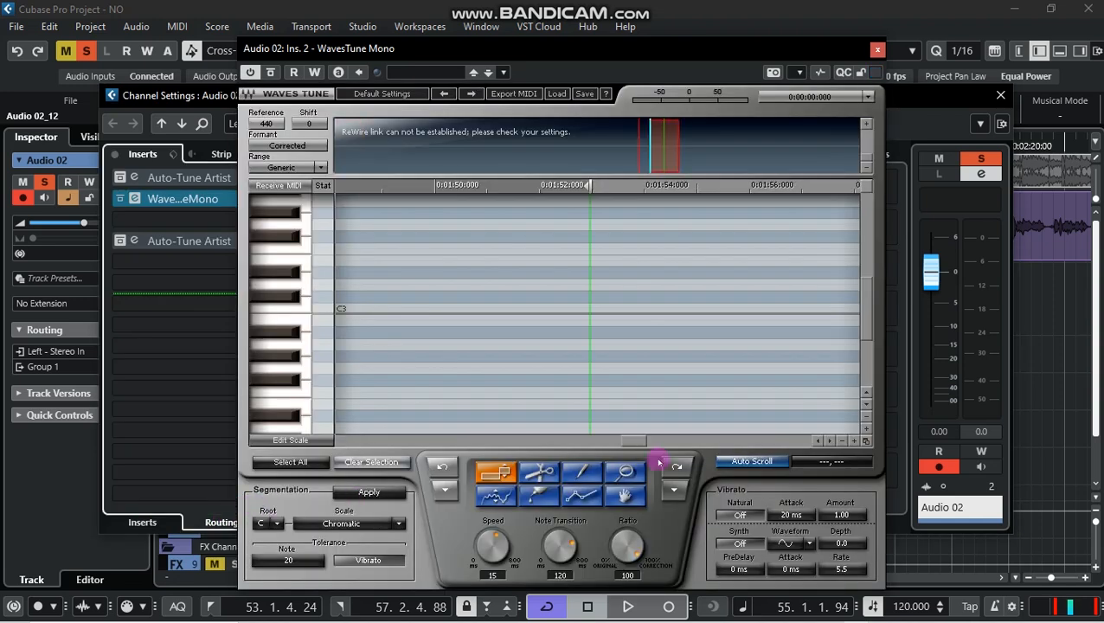
mouse_move(569, 51)
mouse_down()
mouse_move(638, 18)
mouse_move(575, 35)
mouse_up()
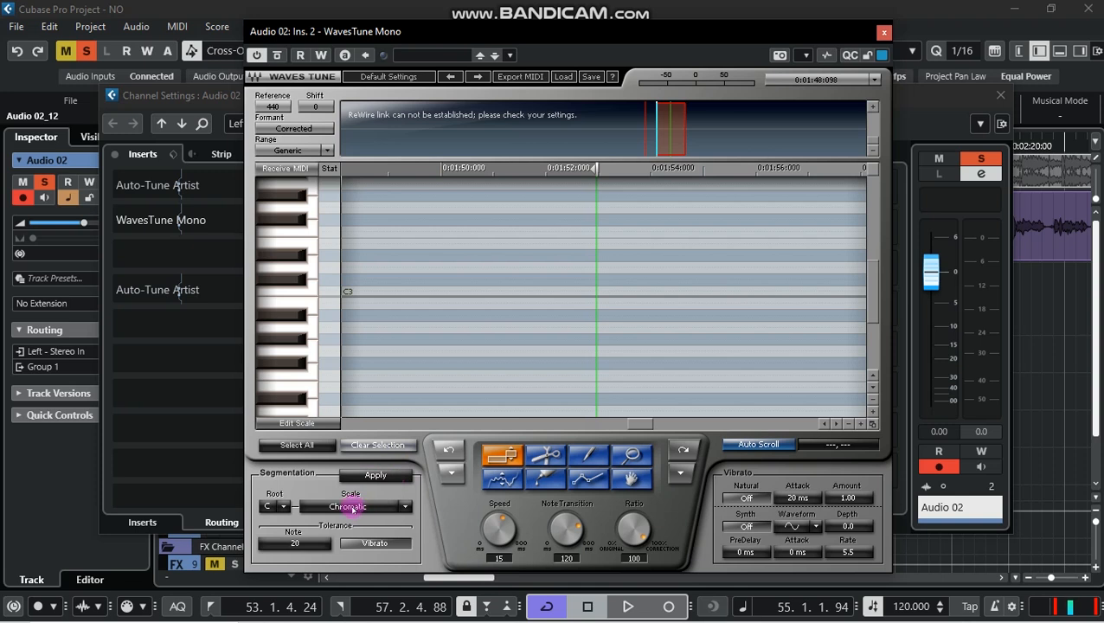
Step: Set WavesTune's segmentation scale to Natural Minor with G as the root
scroll(352, 509, down, 1)
click(405, 508)
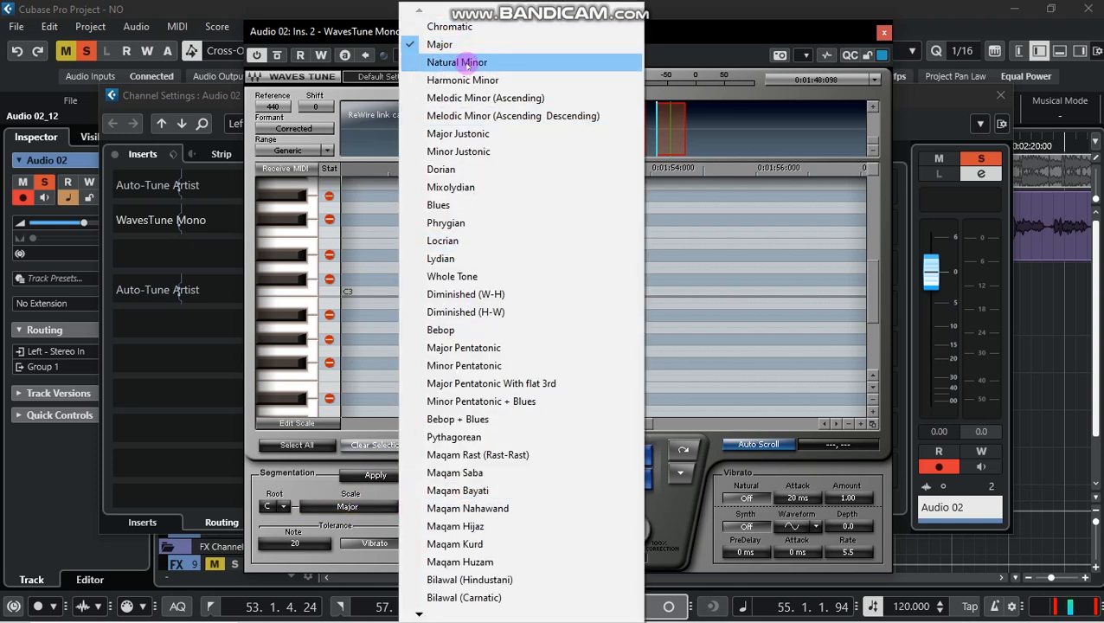
click(458, 63)
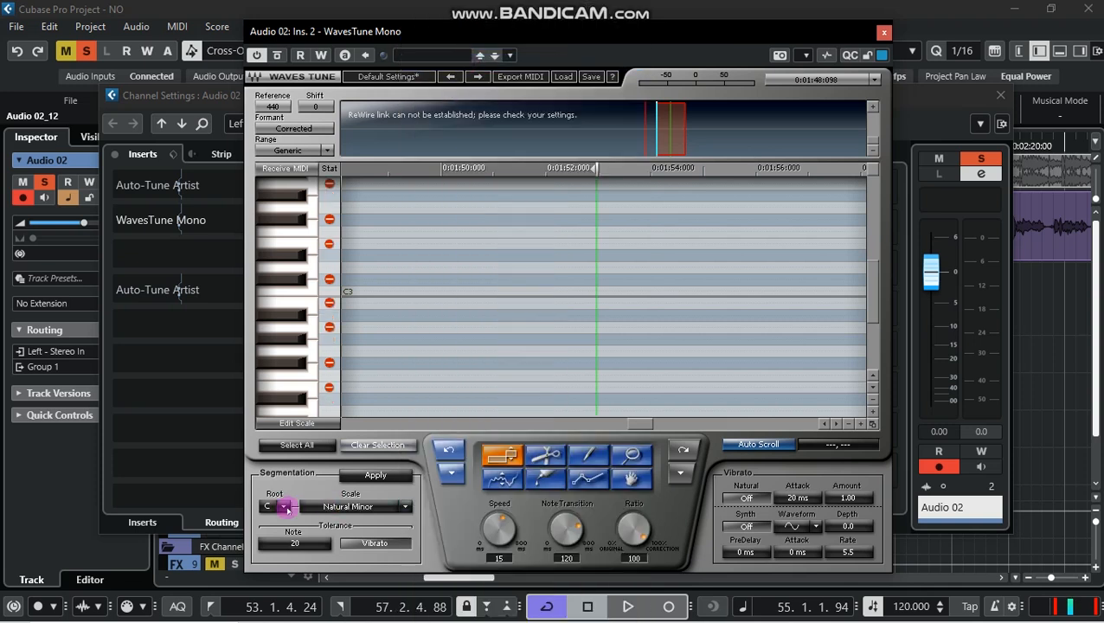
click(285, 508)
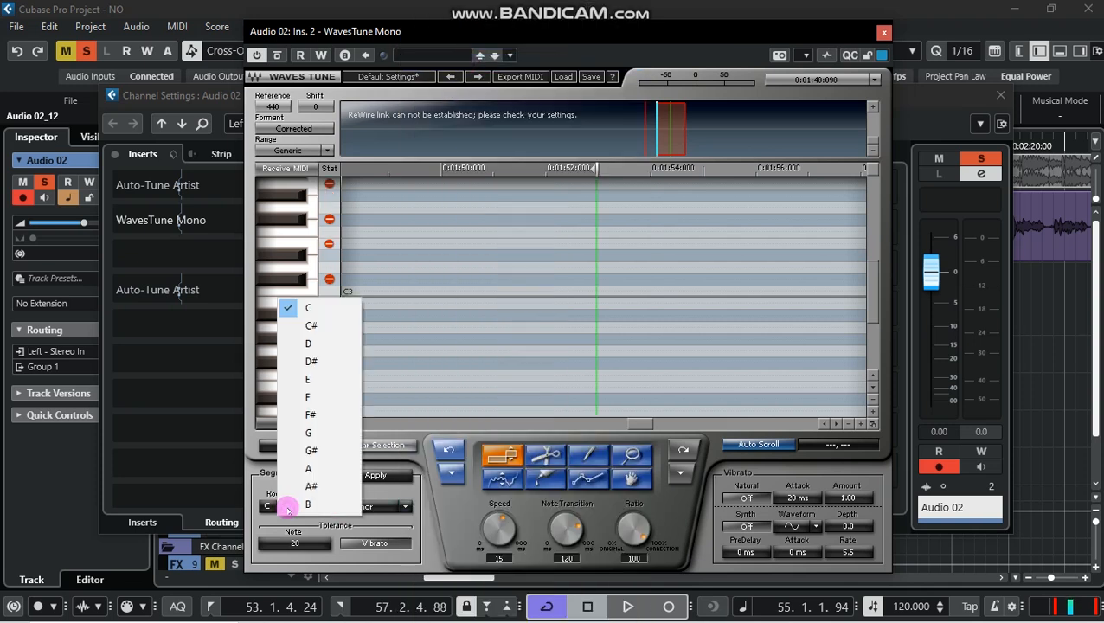
click(309, 433)
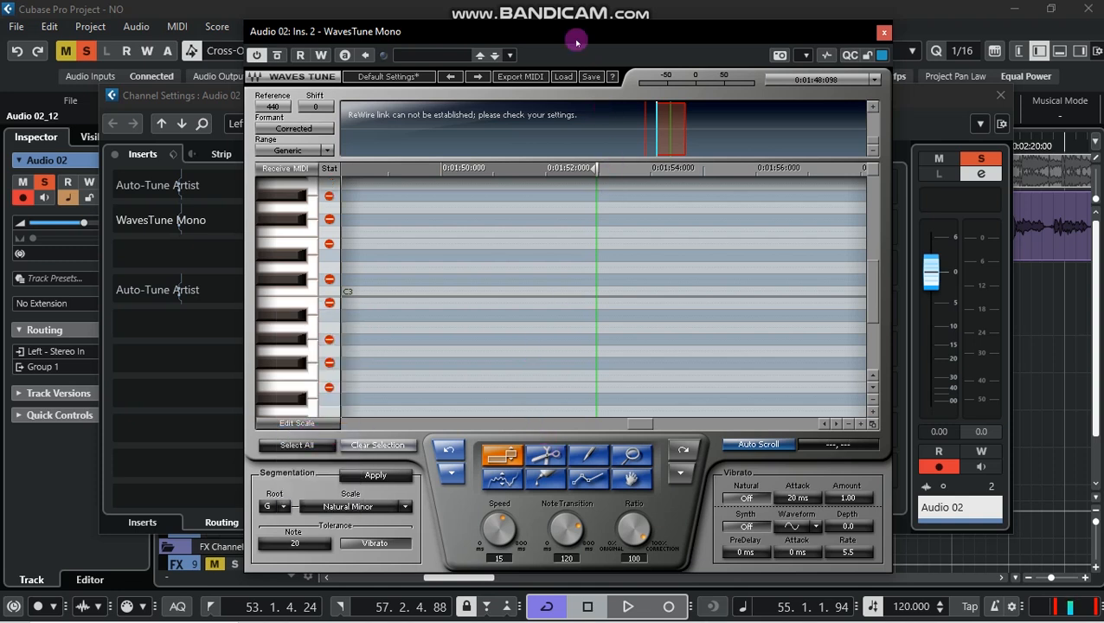
Step: Play the looped vocal through WavesTune to capture its notes, and stop playback
drag(559, 33, 543, 29)
key(space)
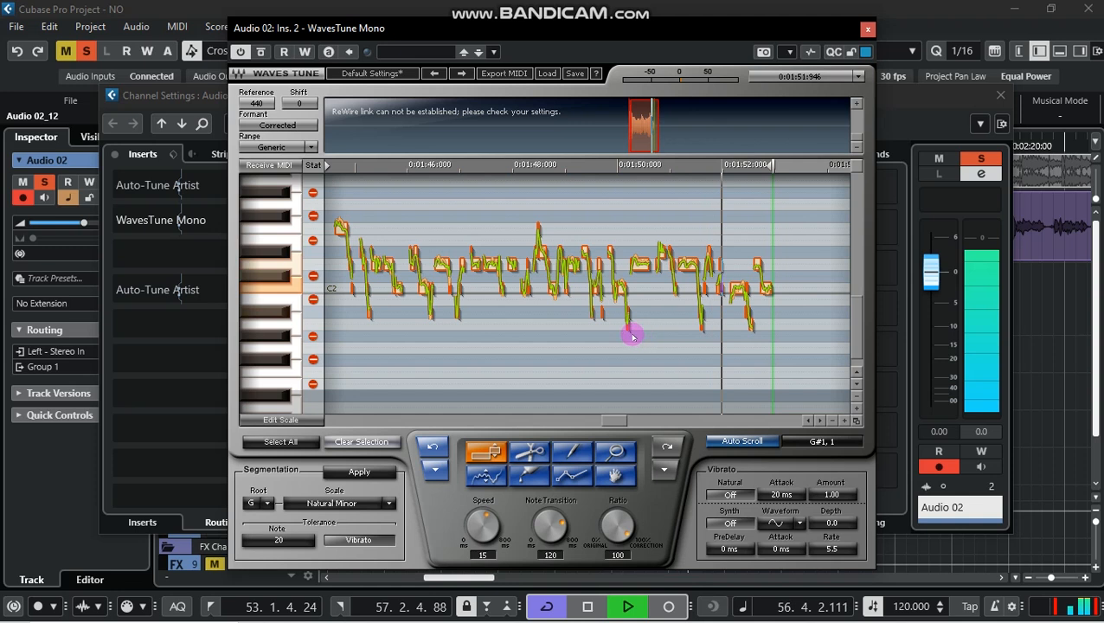
key(space)
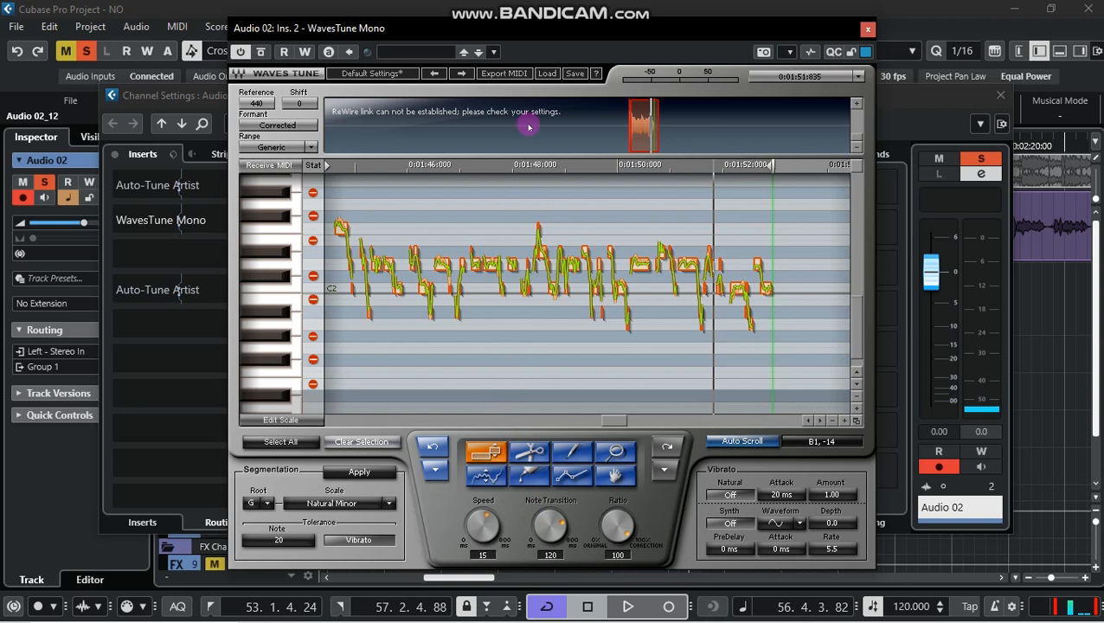
Step: Audition the looped vocal with WavesTune's Speed at 800, at 0 and again at 800
drag(513, 33, 511, 23)
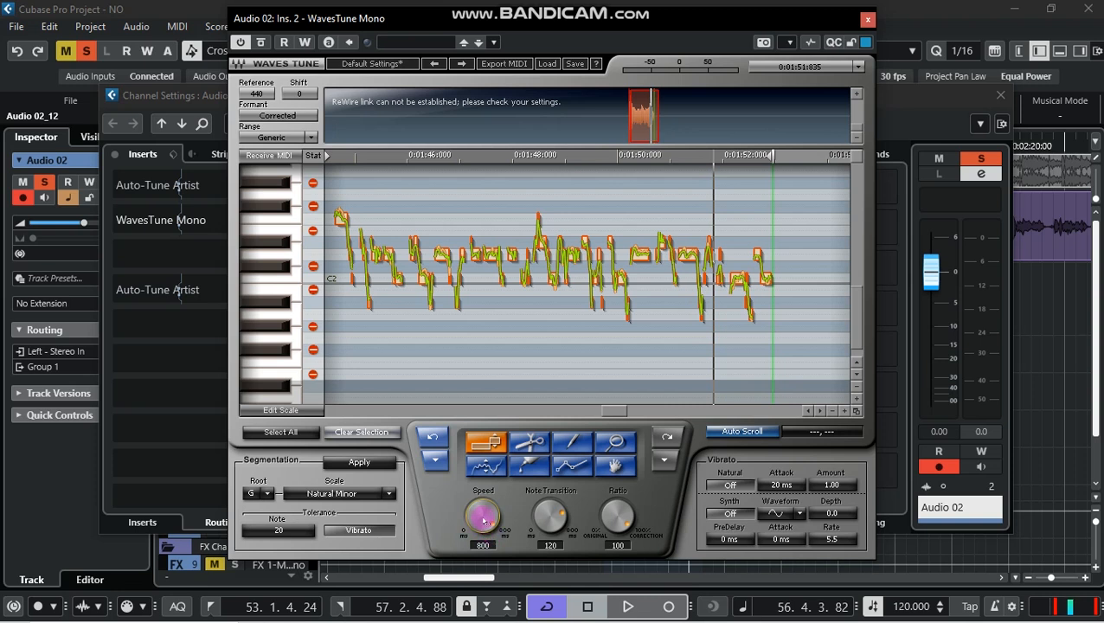
key(space)
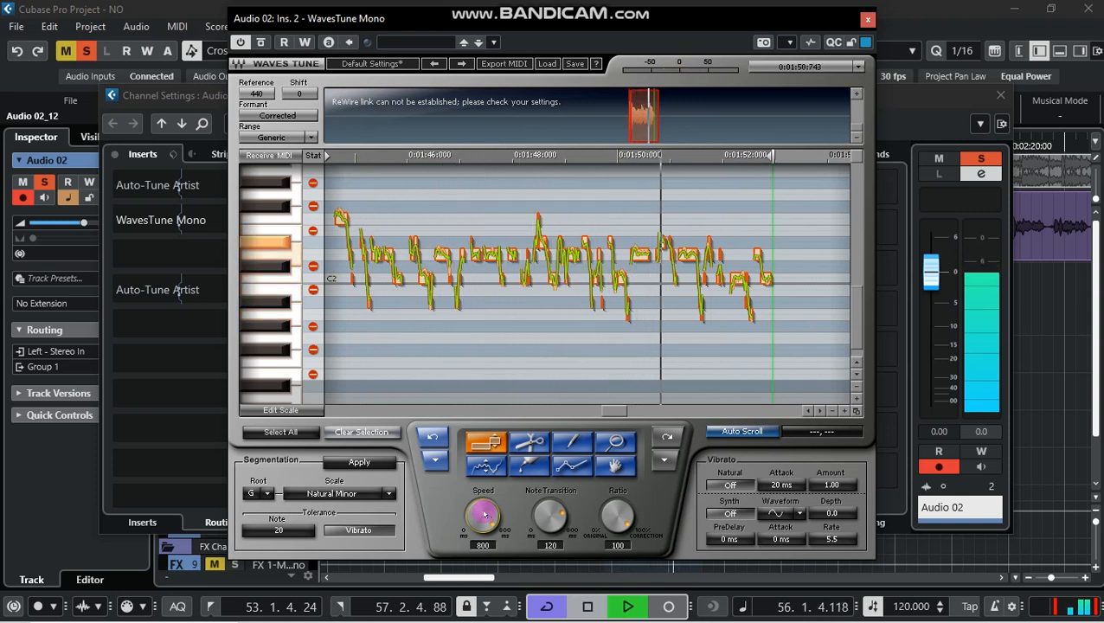
key(space)
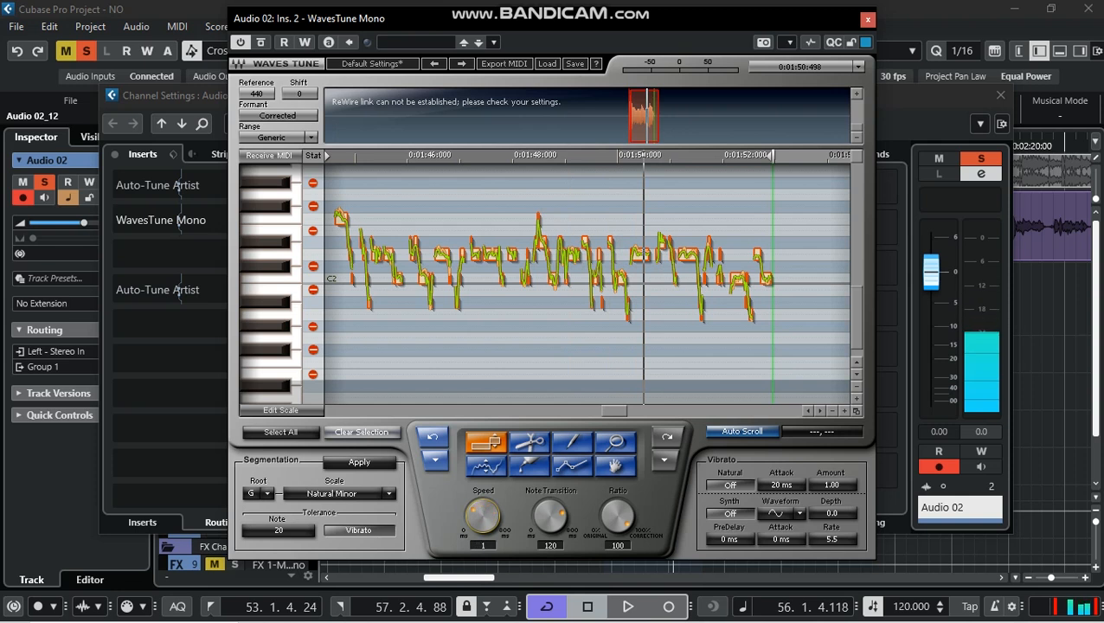
key(space)
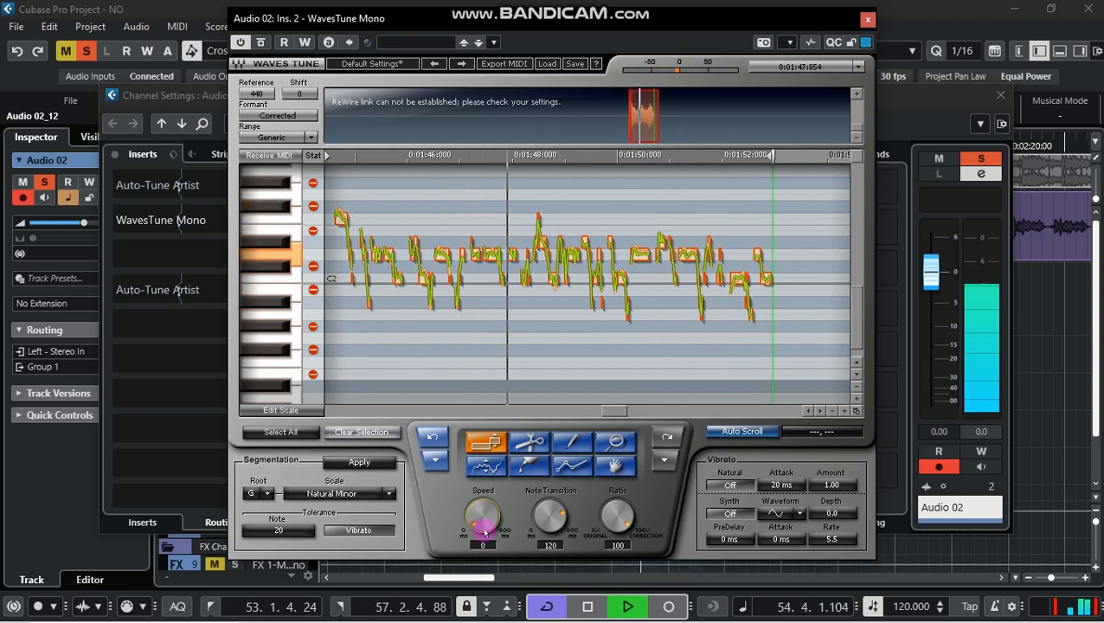
drag(485, 532, 484, 479)
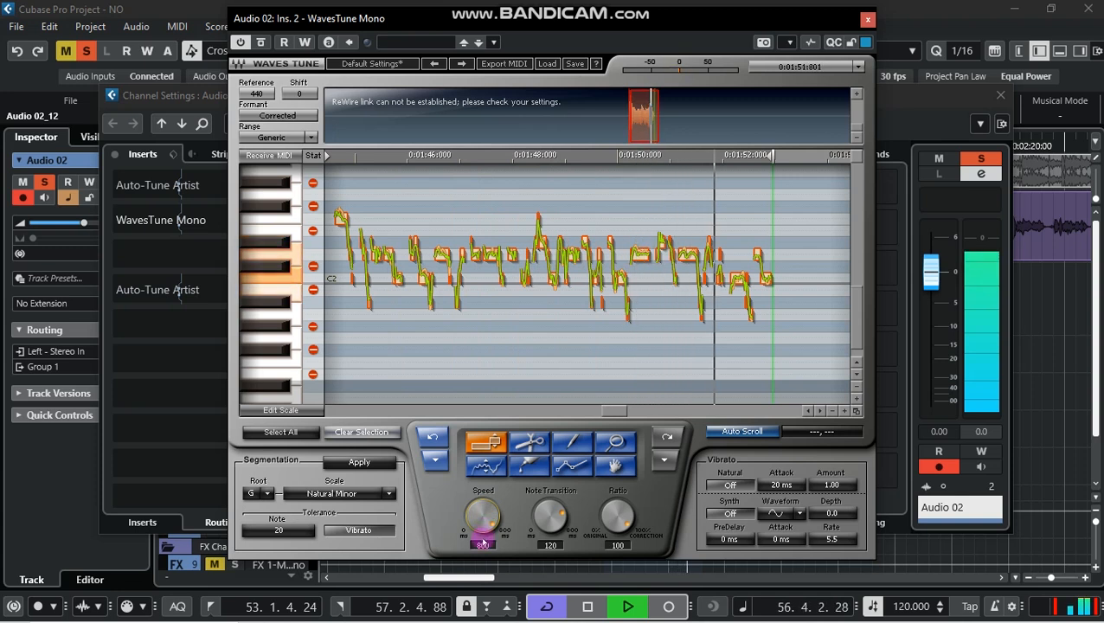
Step: Set WavesTune's Note Transition, Speed and Ratio to 0 while the looped vocal plays
drag(550, 518, 550, 554)
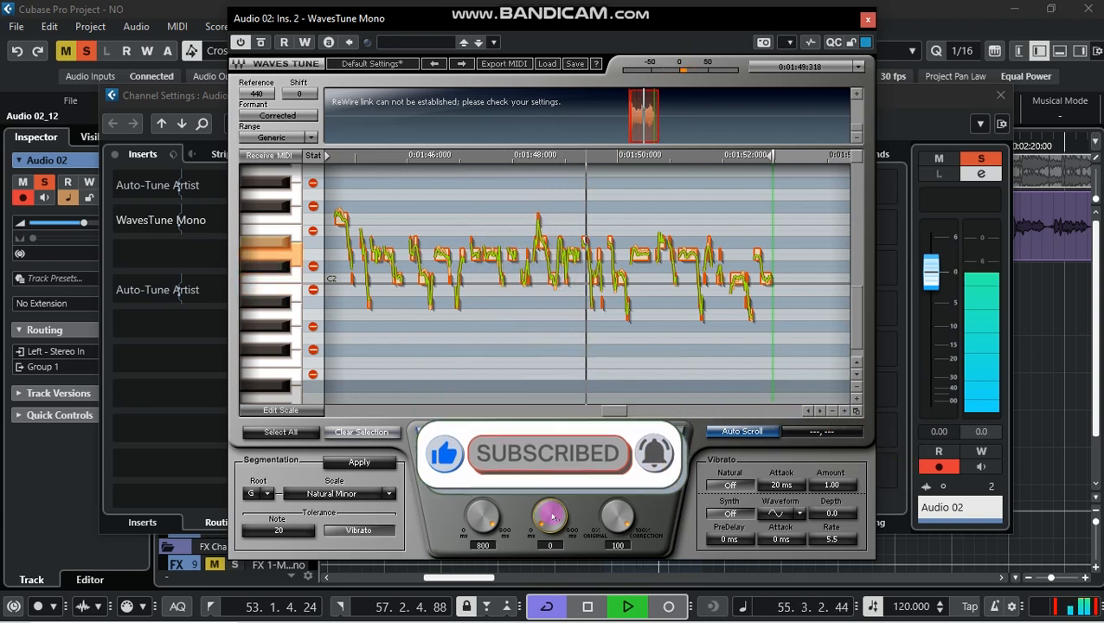
drag(551, 518, 483, 546)
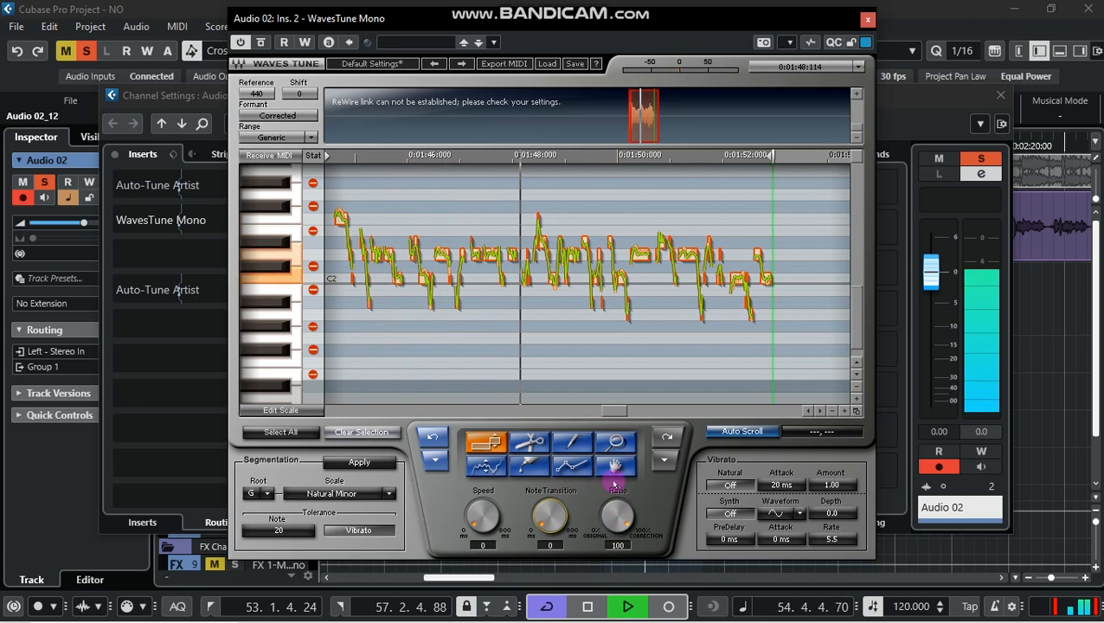
drag(613, 517, 613, 585)
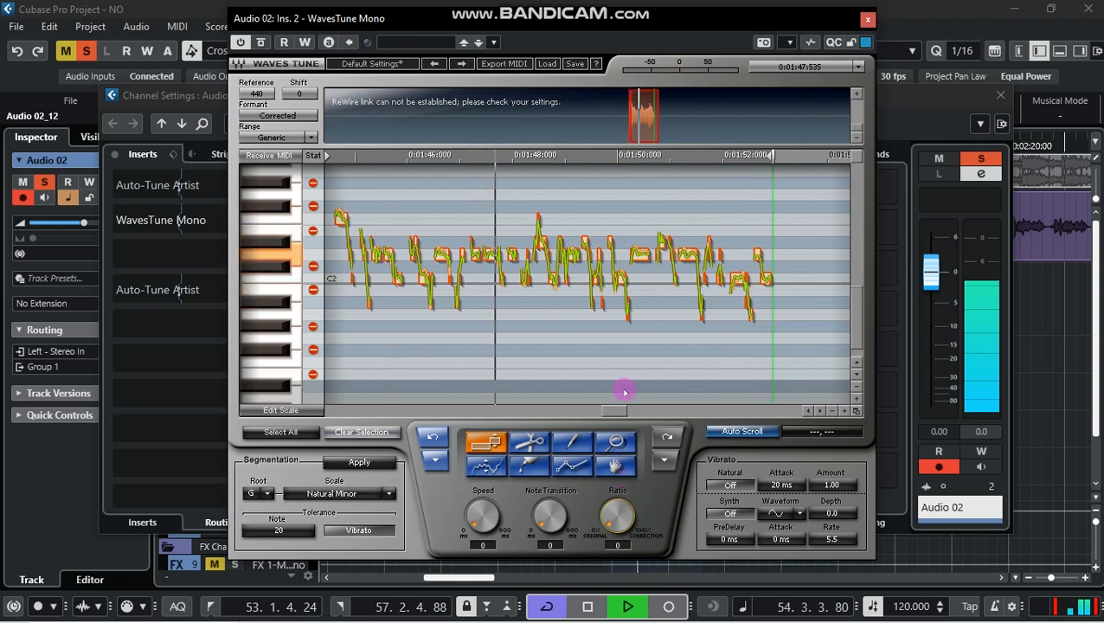
mouse_move(551, 24)
mouse_down()
mouse_move(533, 23)
mouse_move(565, 23)
mouse_up()
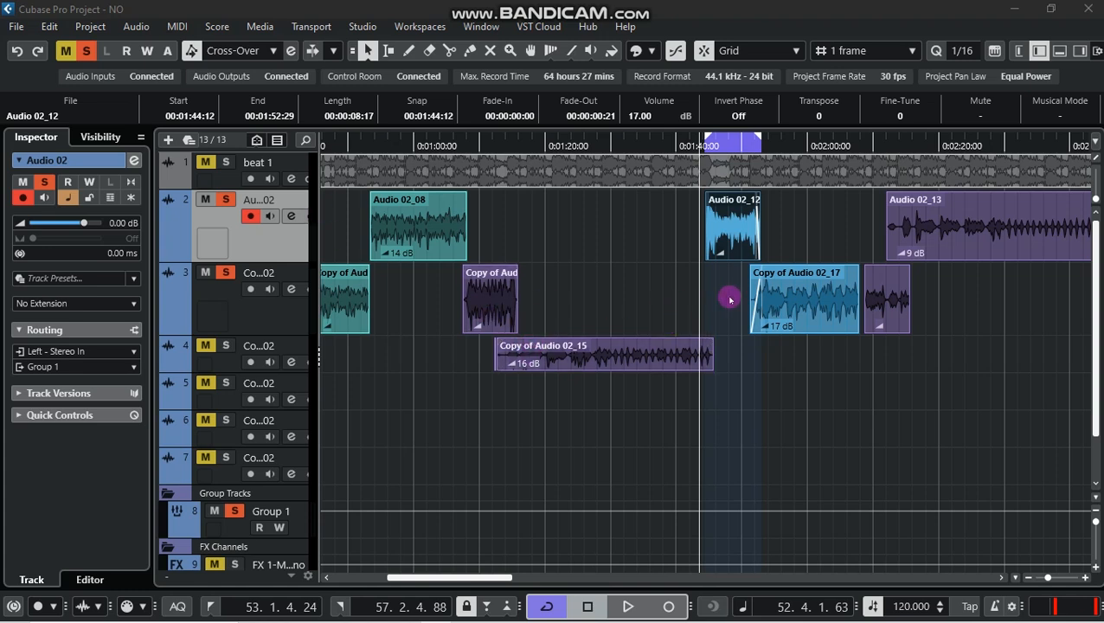
Step: Deselect the Audio 02_12 clip and place the playhead inside it near its start
click(774, 250)
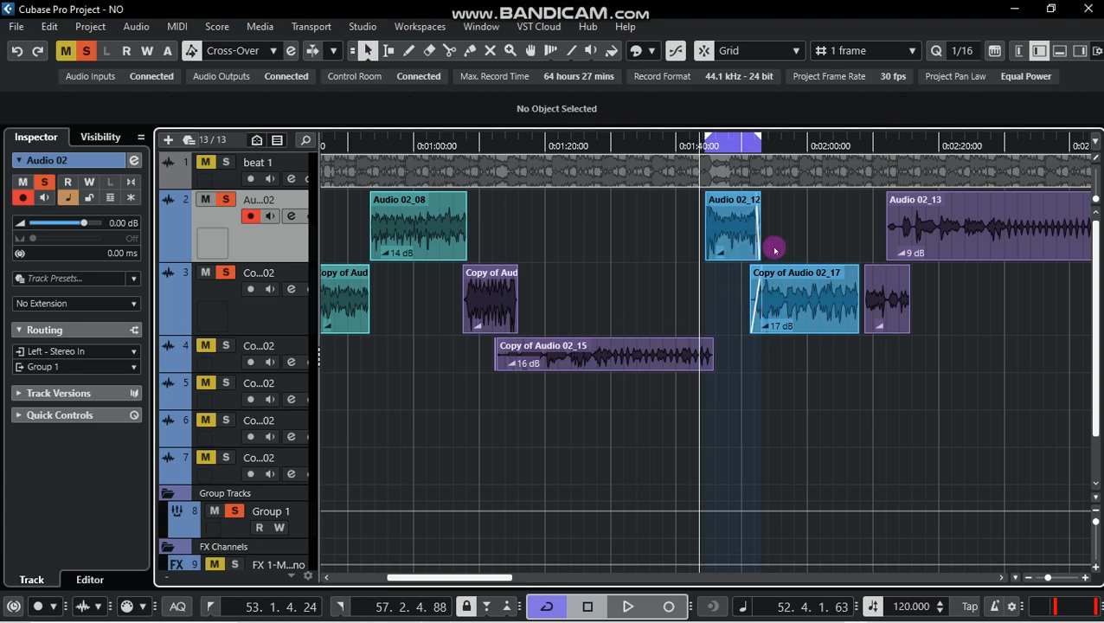
key(h)
key(h)
key(h)
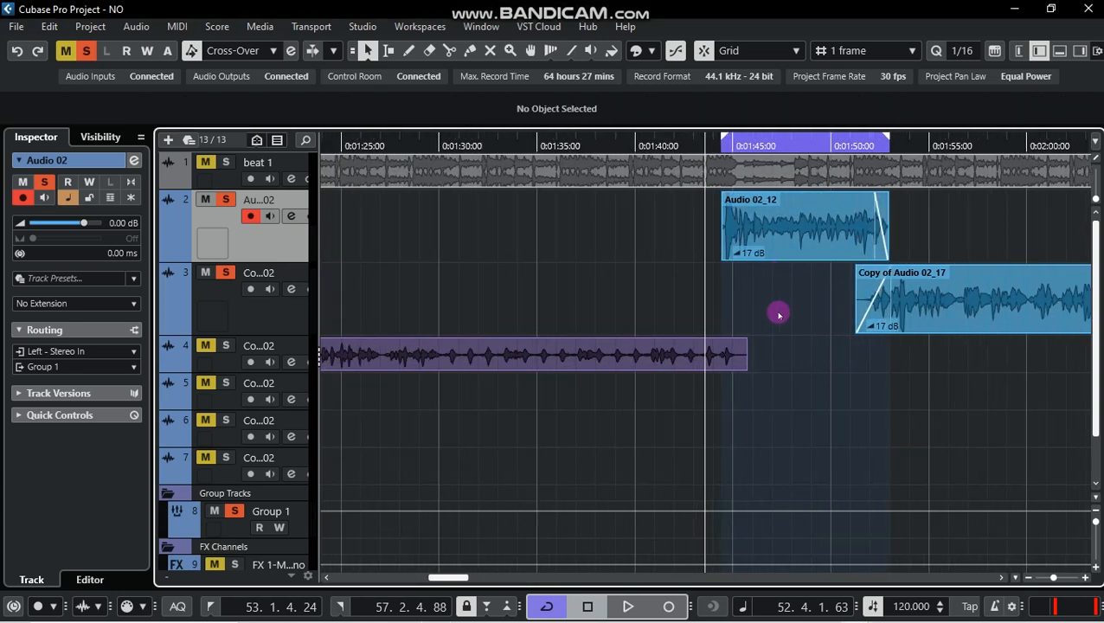
key(g)
key(g)
key(g)
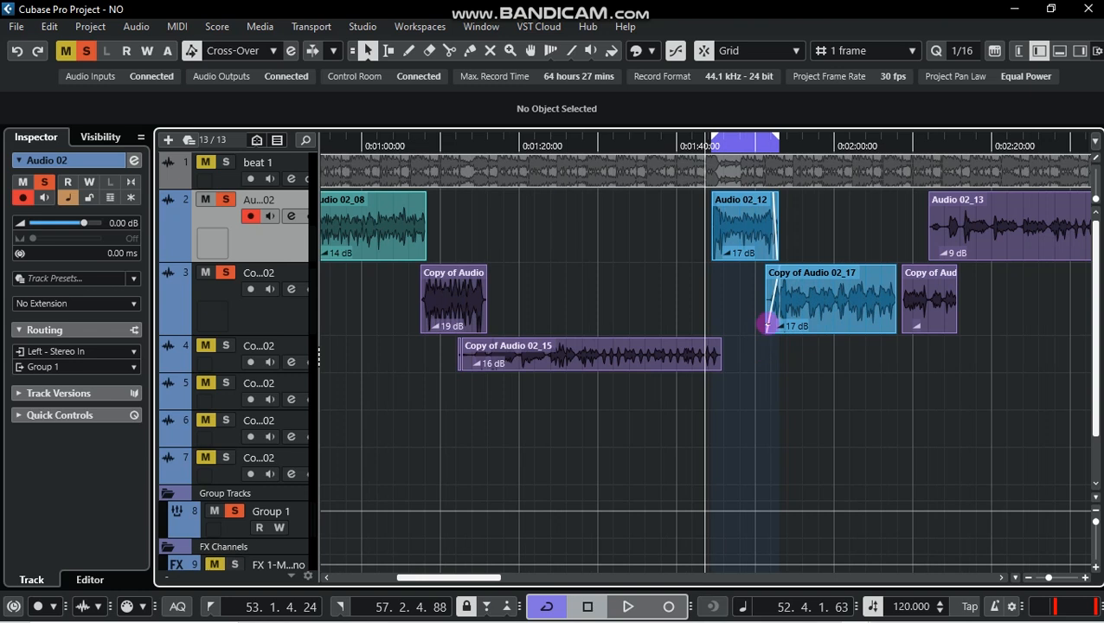
drag(721, 145, 260, 240)
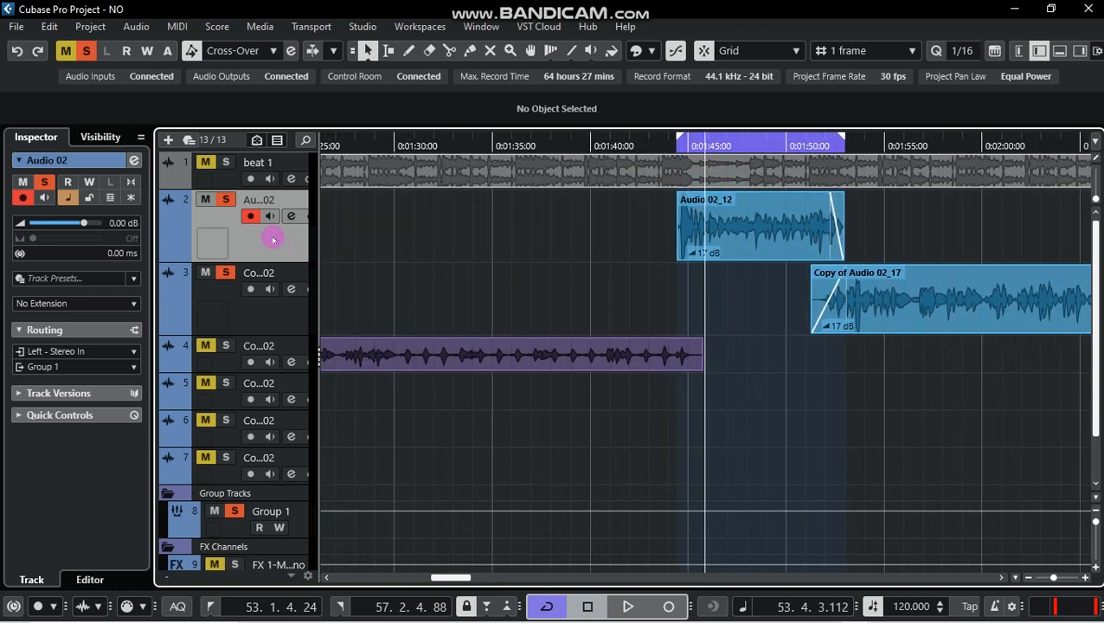
Step: Reopen the slot 4 Auto-Tune Artist on Audio 02 and set Retune Speed to 30, Humanize to 15 and Flex-Tune to 5
click(136, 161)
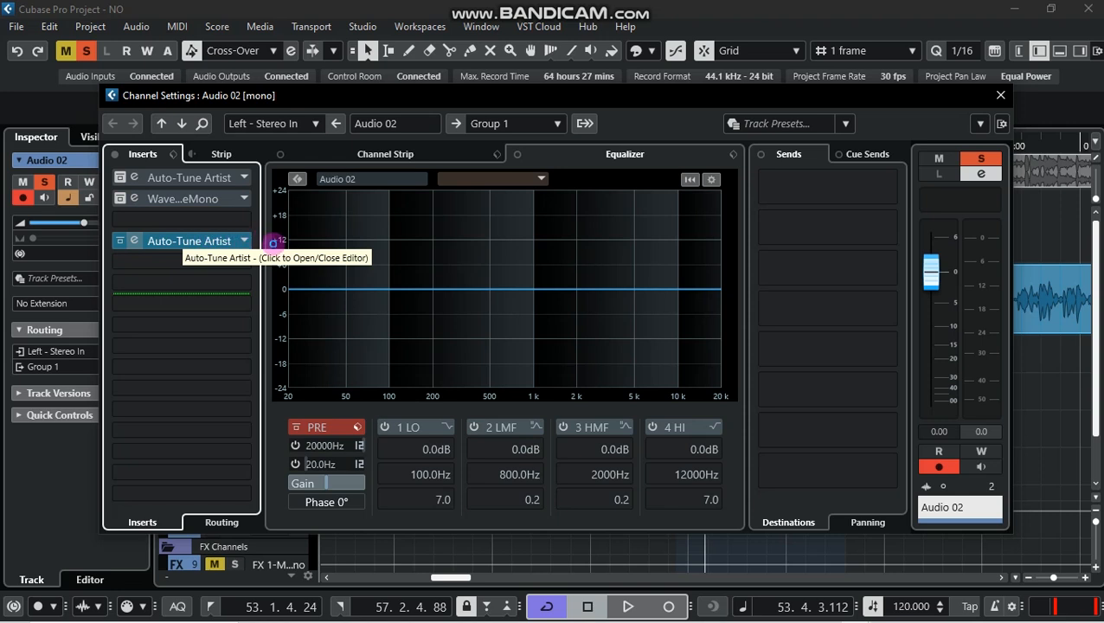
click(272, 242)
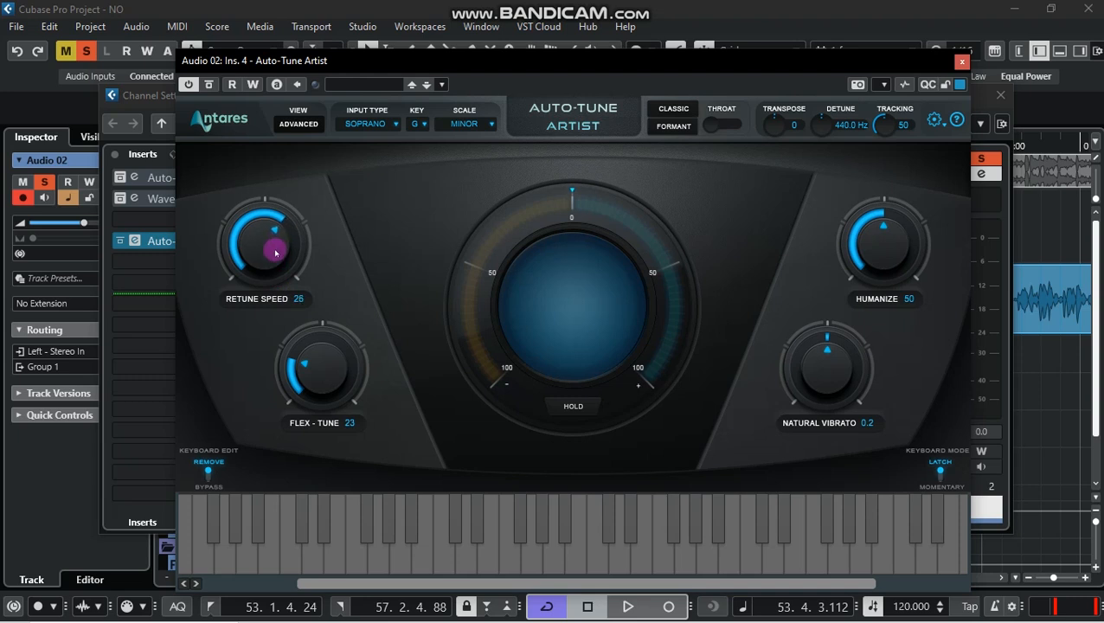
drag(892, 242, 880, 273)
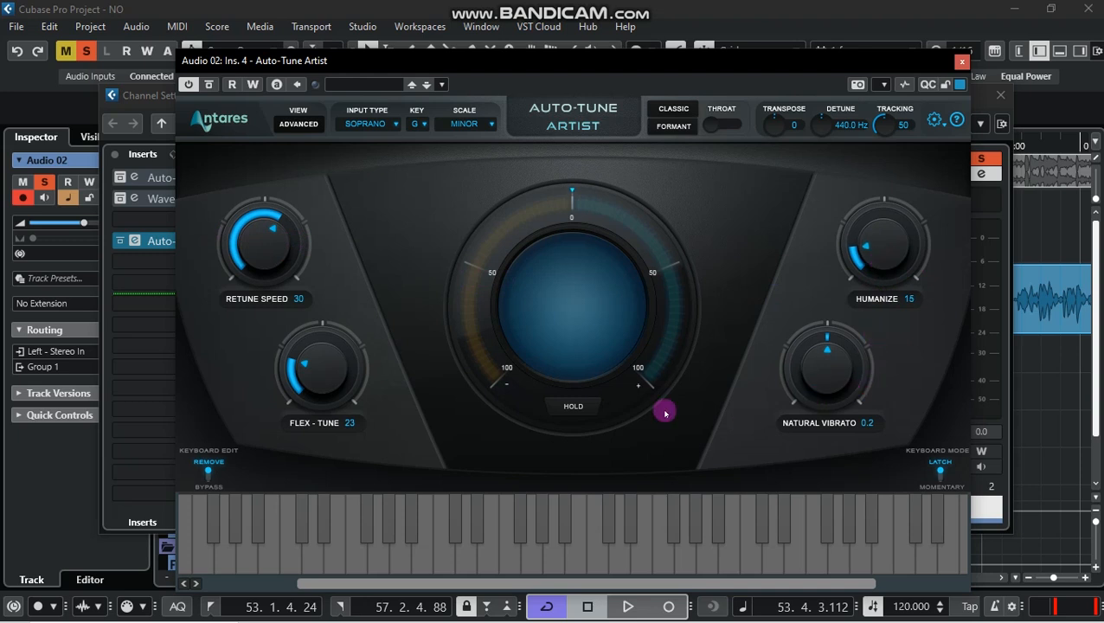
drag(325, 374, 324, 395)
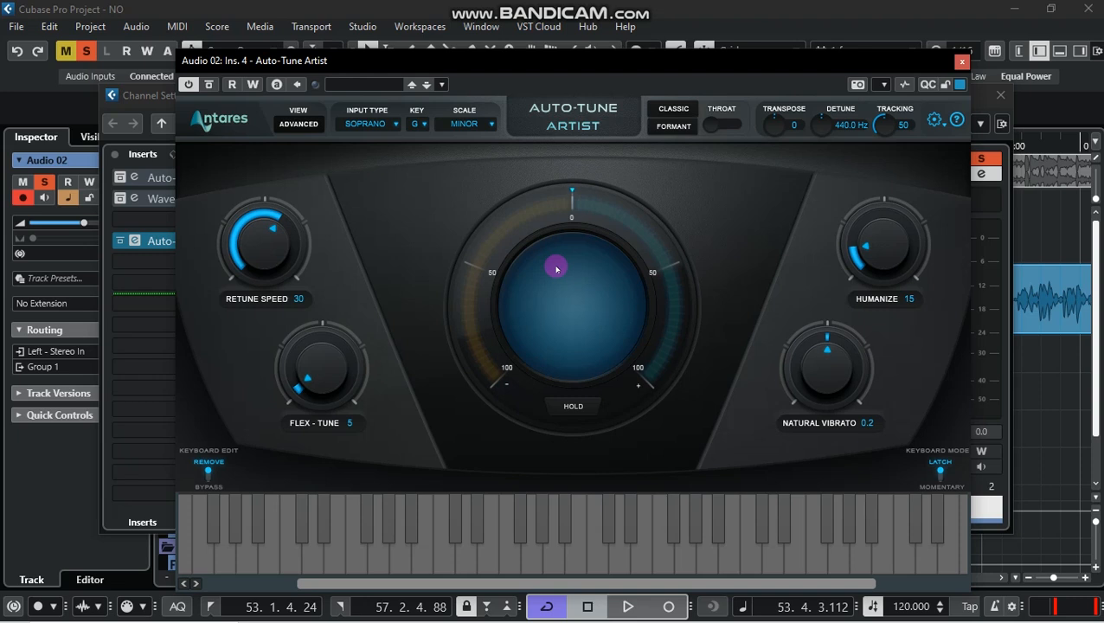
drag(527, 62, 492, 54)
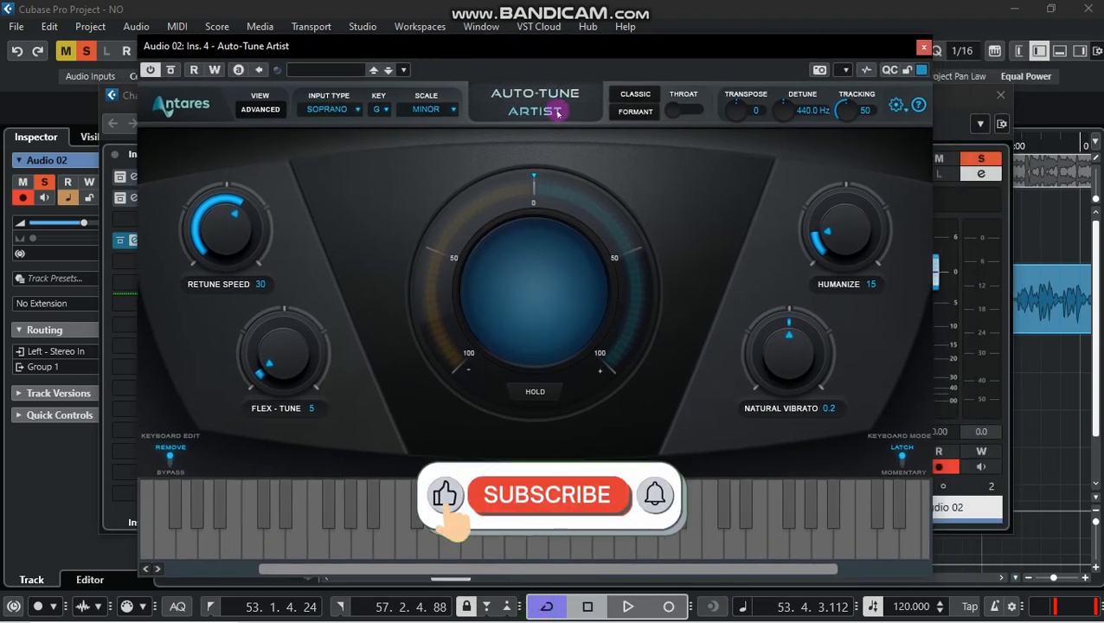